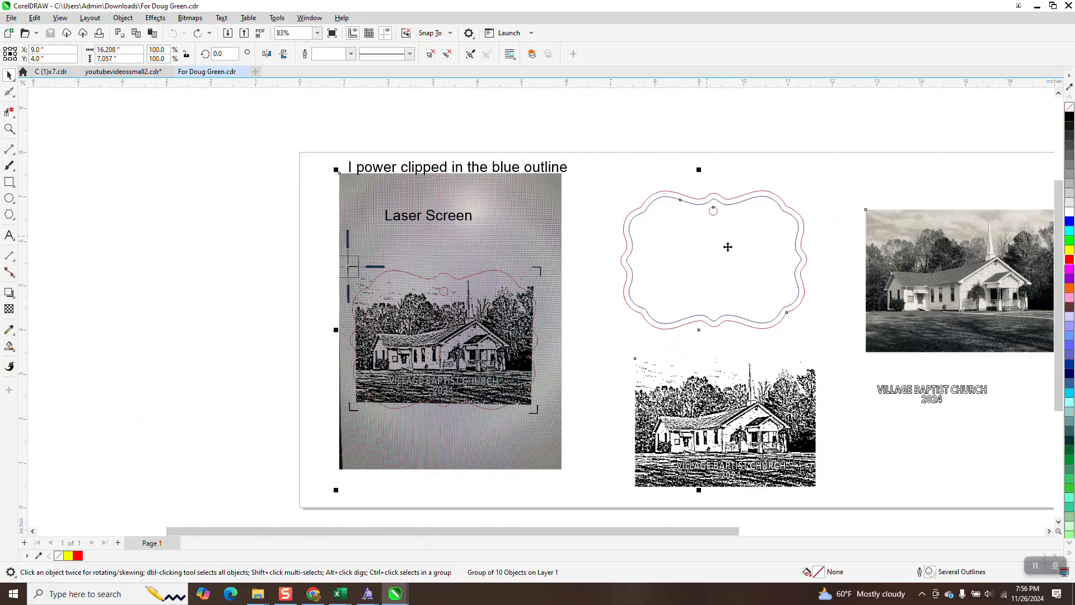
Ungroup the group of ten objects that makes up the plaque design and deselect everything
{"action": "left_click", "coordinate": [621, 173]}
{"action": "left_click", "coordinate": [650, 206]}
{"action": "left_click", "coordinate": [122, 17]}
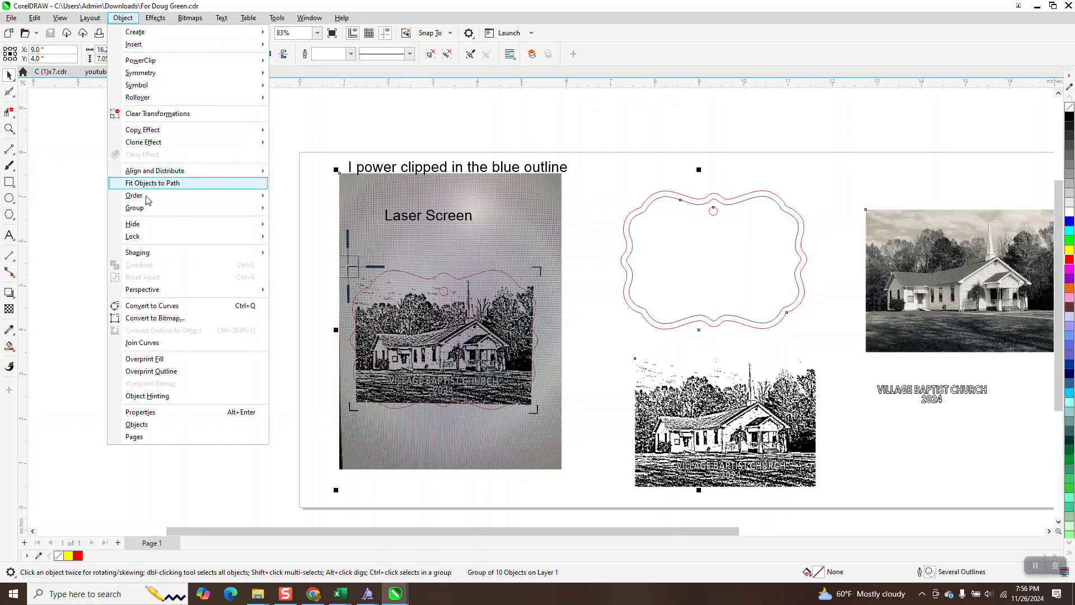
{"action": "mouse_move", "coordinate": [150, 208]}
{"action": "left_click", "coordinate": [304, 223]}
{"action": "left_click", "coordinate": [665, 259]}
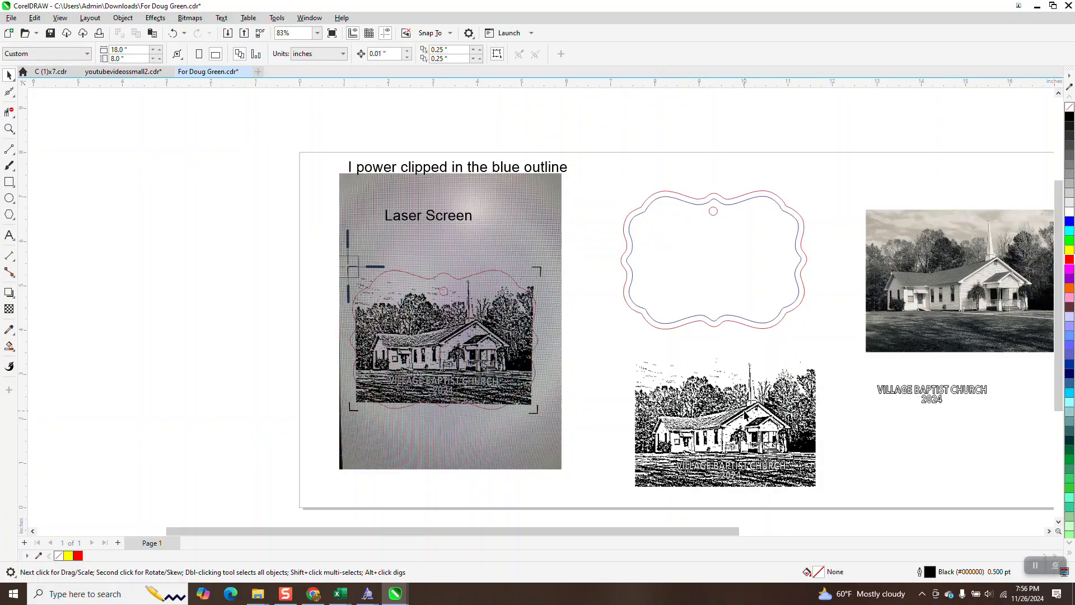
Try placing the black-and-white church image over the empty plaque outline, and undo the move
{"action": "left_click_drag", "start_coordinate": [742, 392], "coordinate": [731, 236]}
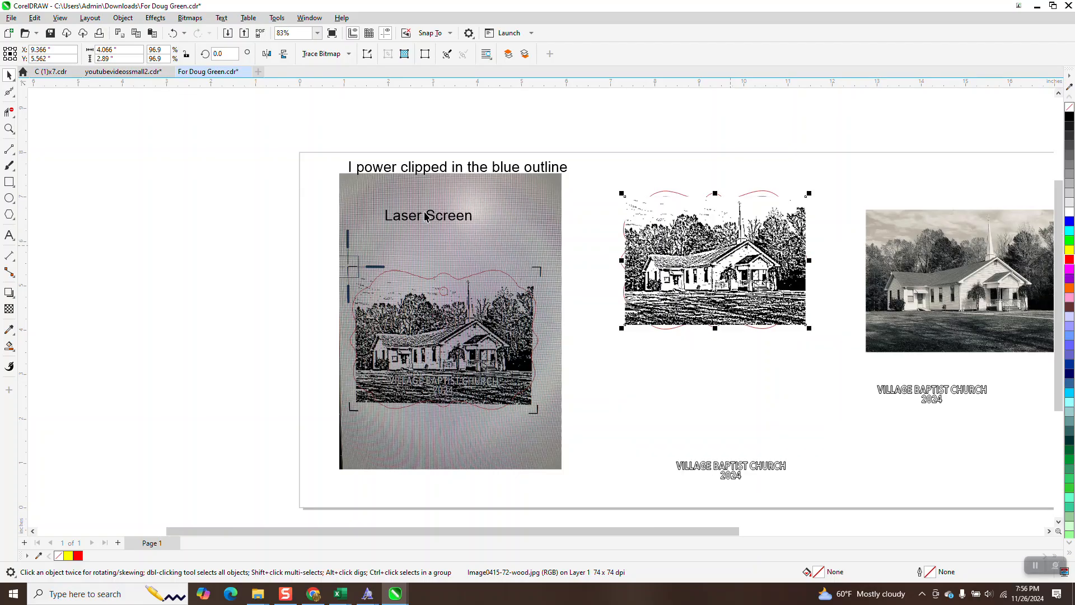
{"action": "left_click", "coordinate": [173, 33]}
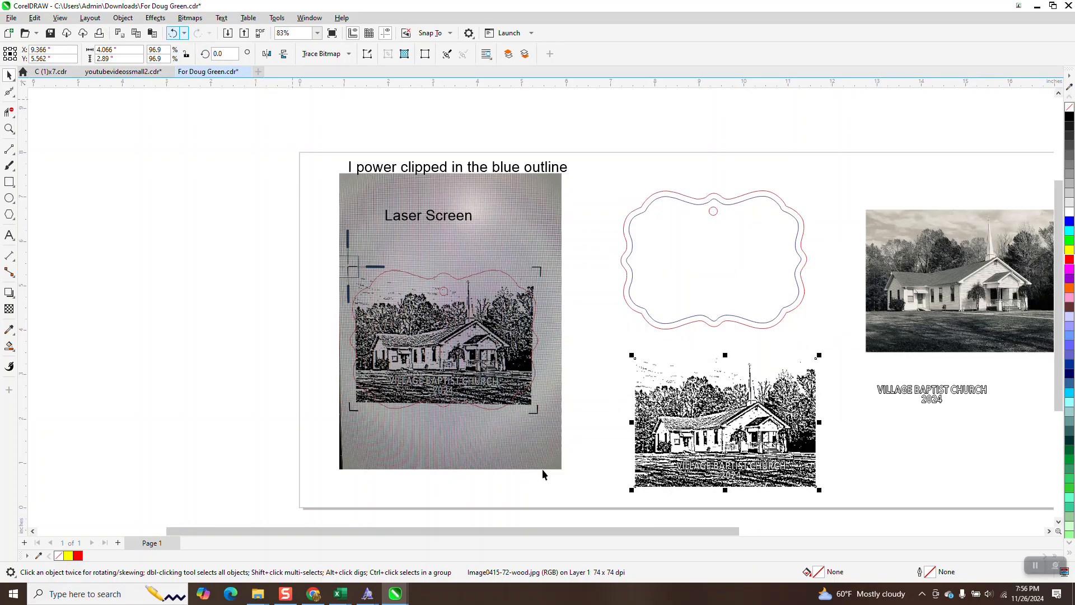
Draw a yellow-filled rectangle about 4.385 by 0.944 inches over the lower part of the black-and-white church image and send it to the back
{"action": "left_click", "coordinate": [9, 182]}
{"action": "left_click_drag", "start_coordinate": [622, 446], "coordinate": [816, 486]}
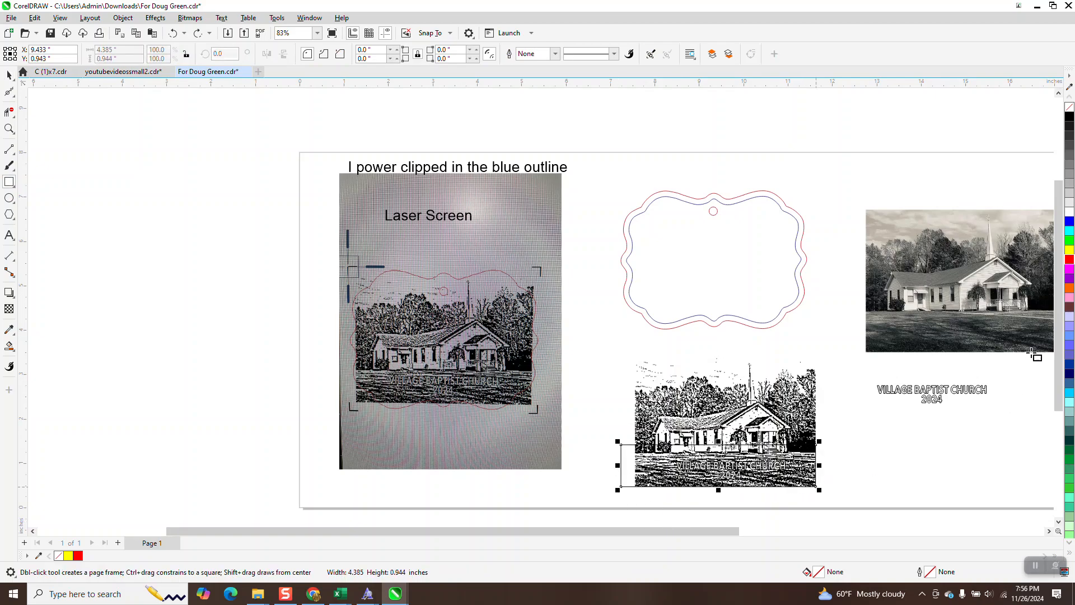
{"action": "left_click", "coordinate": [1070, 250]}
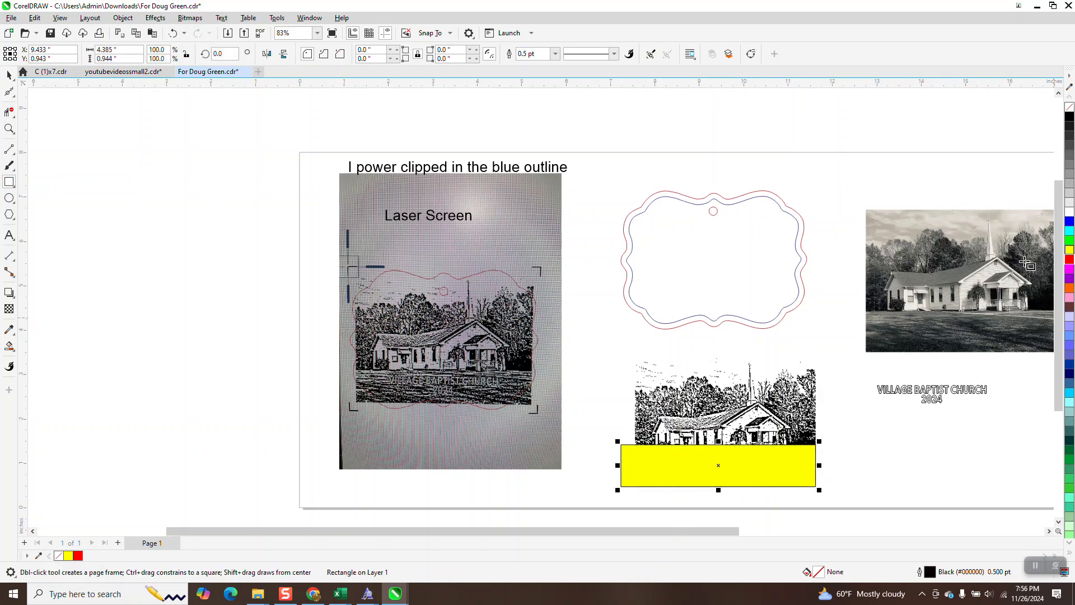
{"action": "left_click", "coordinate": [123, 18]}
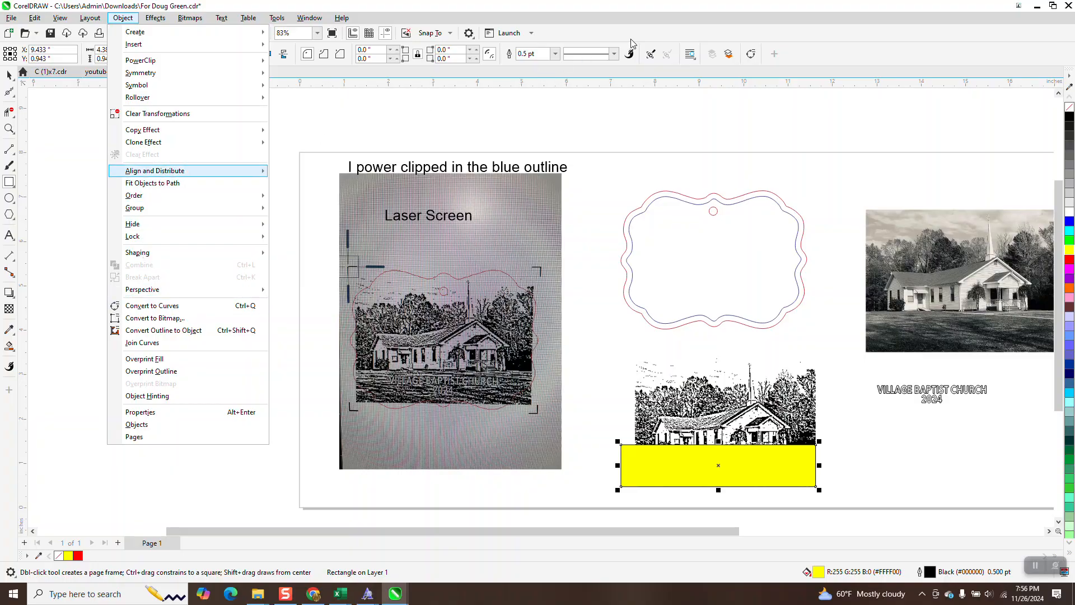
{"action": "mouse_move", "coordinate": [155, 171]}
{"action": "left_click", "coordinate": [730, 55]}
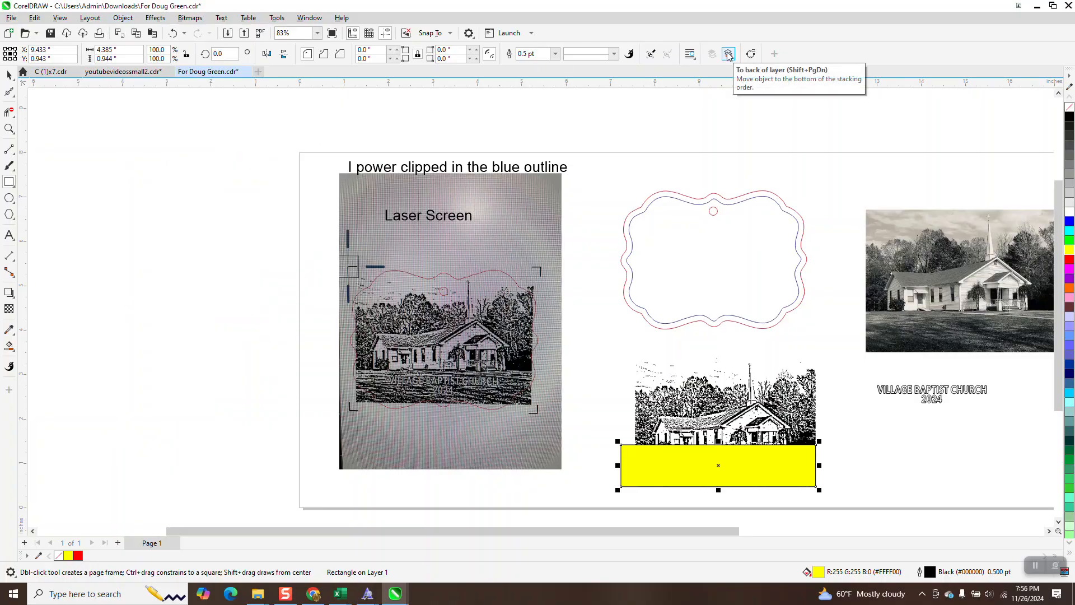
{"action": "left_click", "coordinate": [729, 54]}
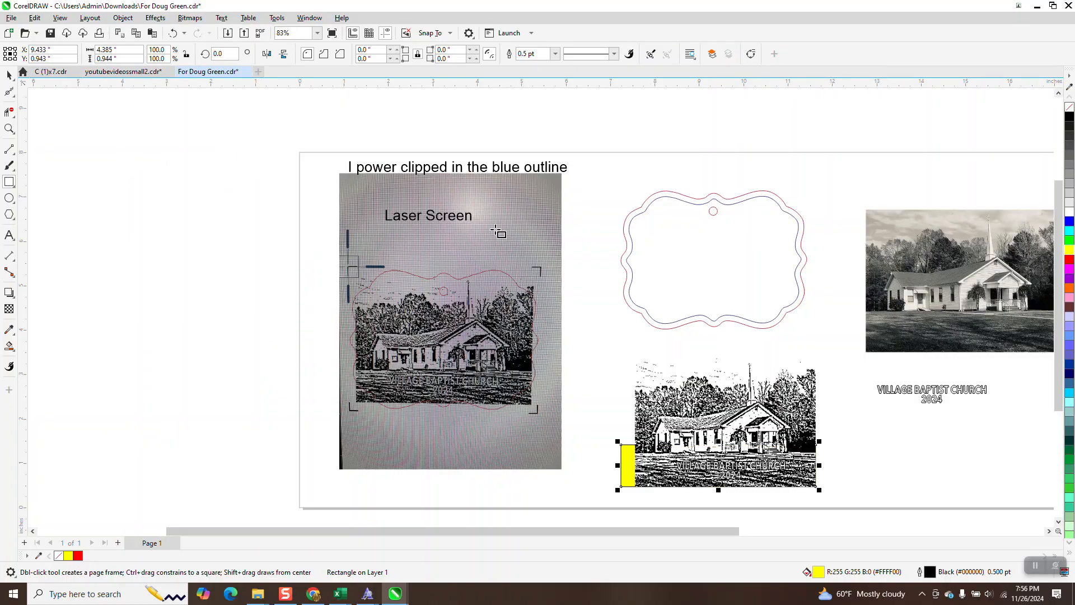
Move the yellow rectangle out from behind the church image to just below the page's lower edge
{"action": "left_click", "coordinate": [9, 128]}
{"action": "left_click_drag", "start_coordinate": [670, 448], "coordinate": [809, 486]}
{"action": "scroll", "coordinate": [439, 363], "scroll_direction": "down", "scroll_amount": 4}
{"action": "scroll", "coordinate": [447, 363], "scroll_direction": "down", "scroll_amount": 4}
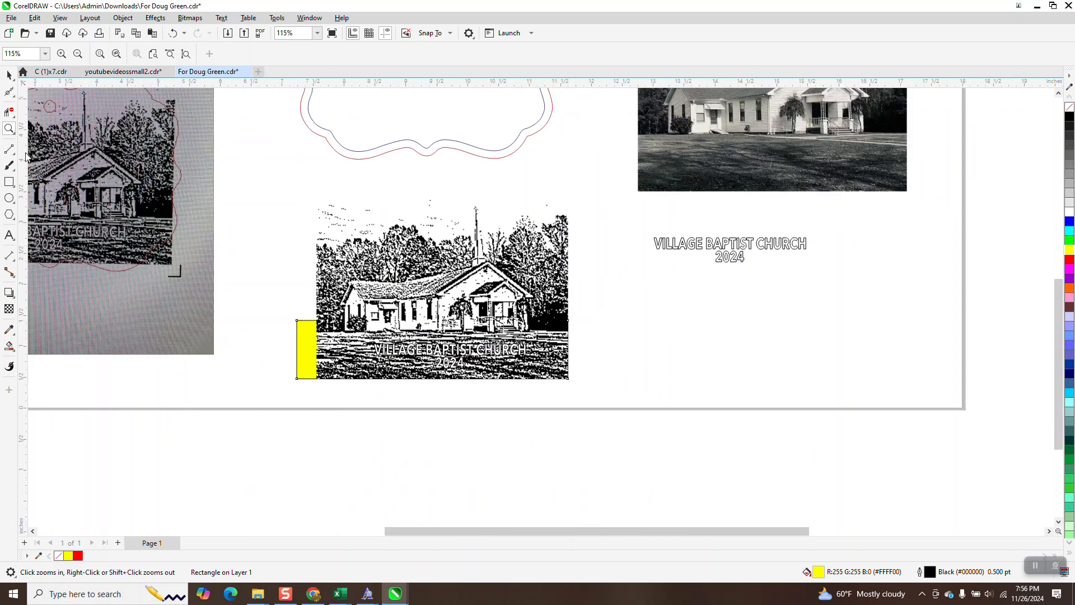
{"action": "left_click", "coordinate": [10, 75]}
{"action": "left_click", "coordinate": [302, 336]}
{"action": "left_click_drag", "start_coordinate": [303, 336], "coordinate": [317, 431]}
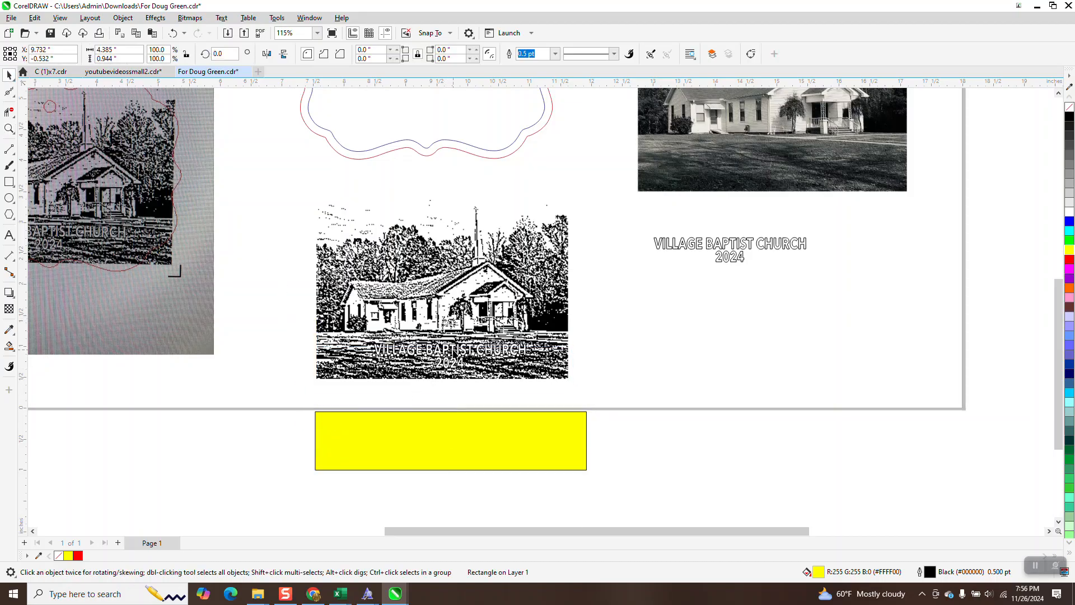
Move the "VILLAGE BAPTIST CHURCH" and "2024" text from the church image onto the yellow rectangle and remove its fill
{"action": "left_click", "coordinate": [451, 354]}
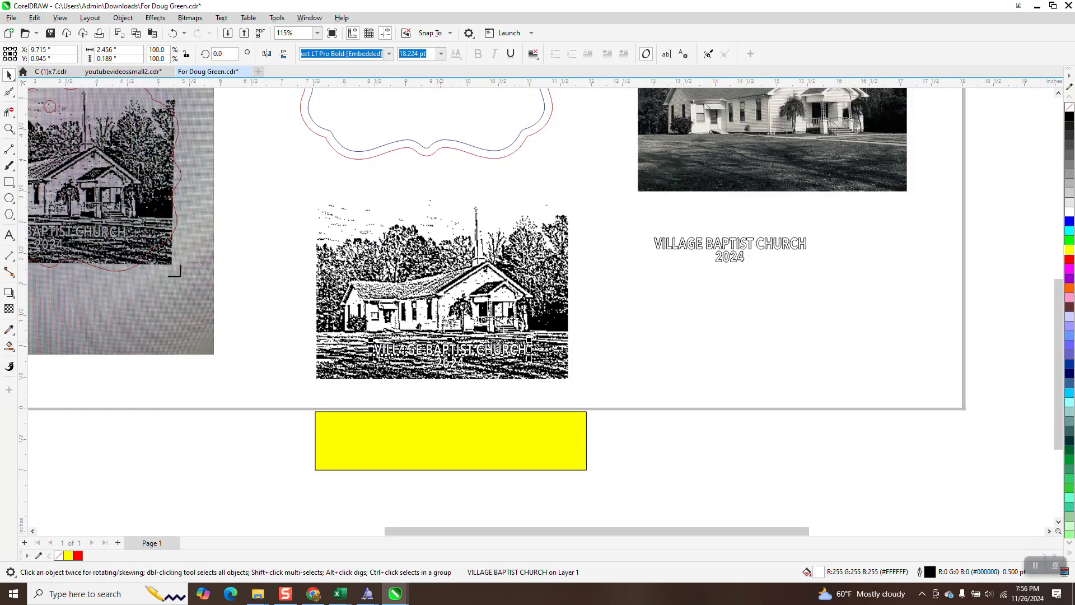
{"action": "left_click_drag", "start_coordinate": [304, 328], "coordinate": [549, 376]}
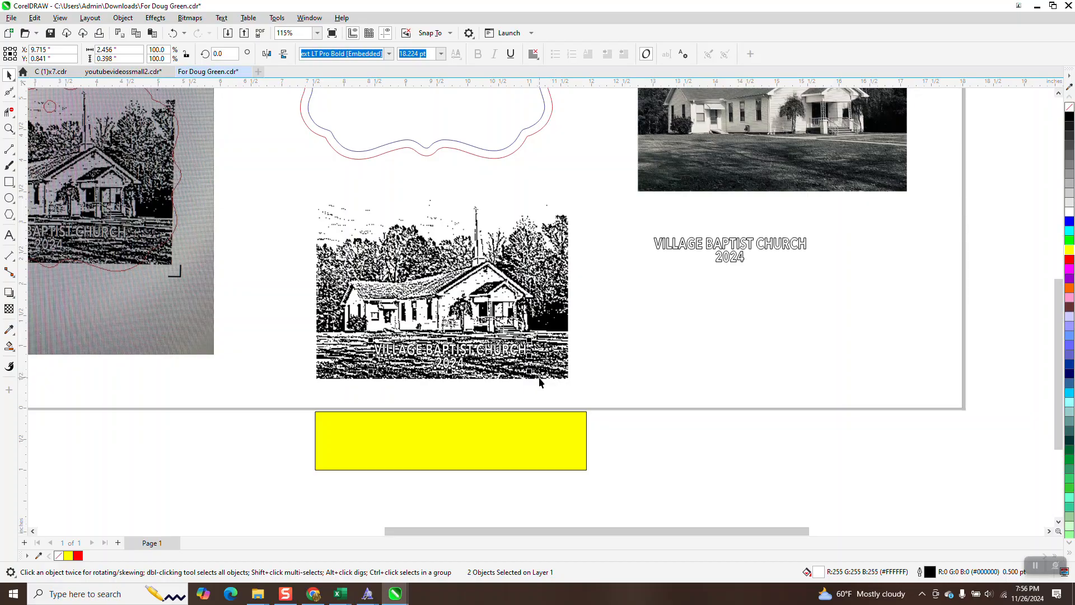
{"action": "left_click_drag", "start_coordinate": [458, 349], "coordinate": [461, 435]}
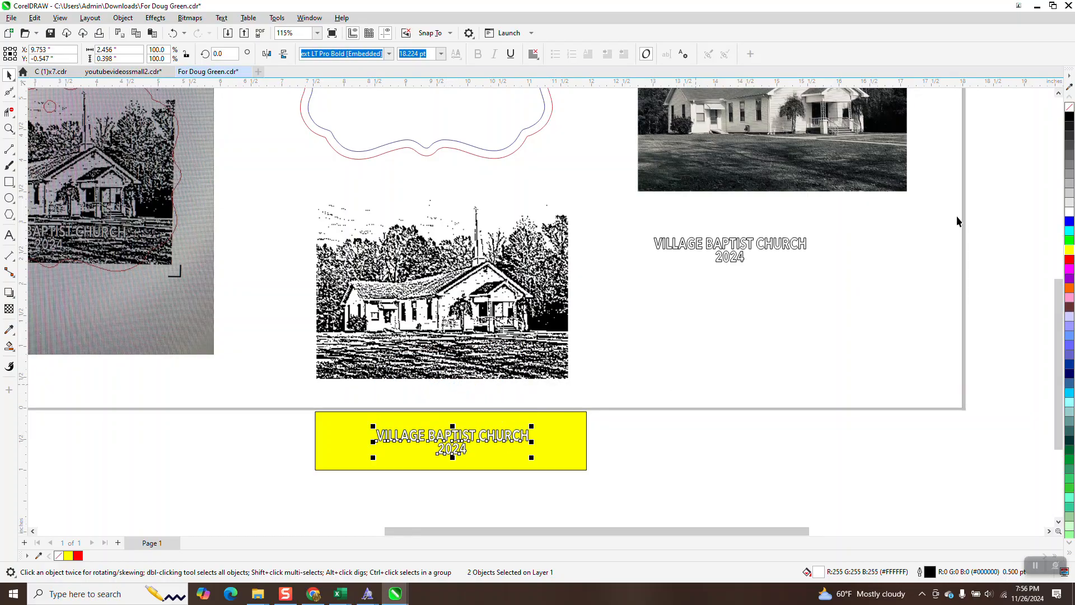
{"action": "left_click", "coordinate": [1071, 110]}
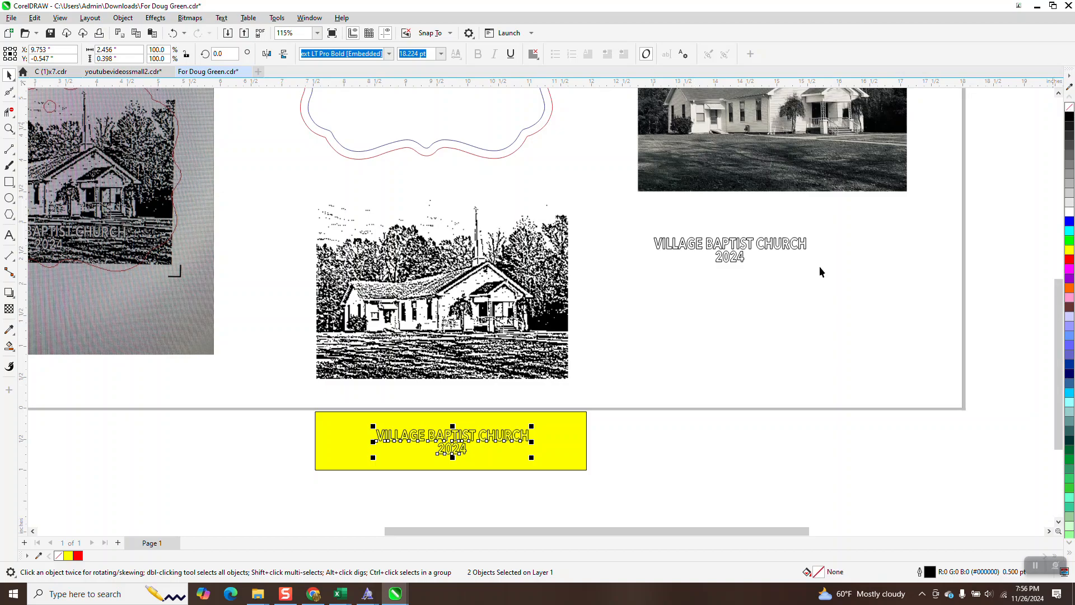
Group the two unfilled text lines on the yellow rectangle
{"action": "left_click", "coordinate": [318, 409]}
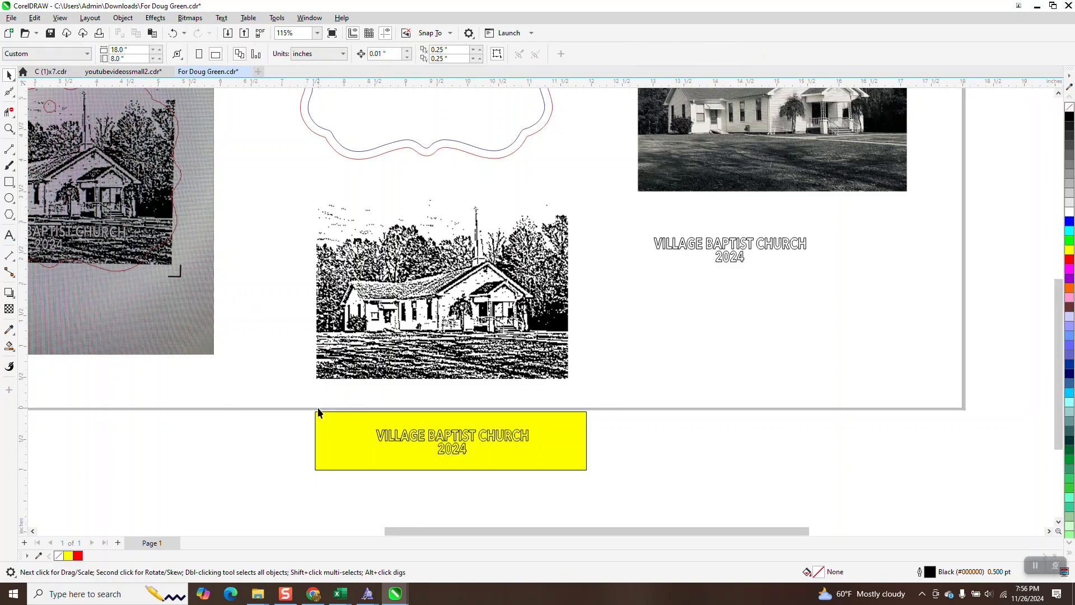
{"action": "left_click_drag", "start_coordinate": [549, 477], "coordinate": [542, 472]}
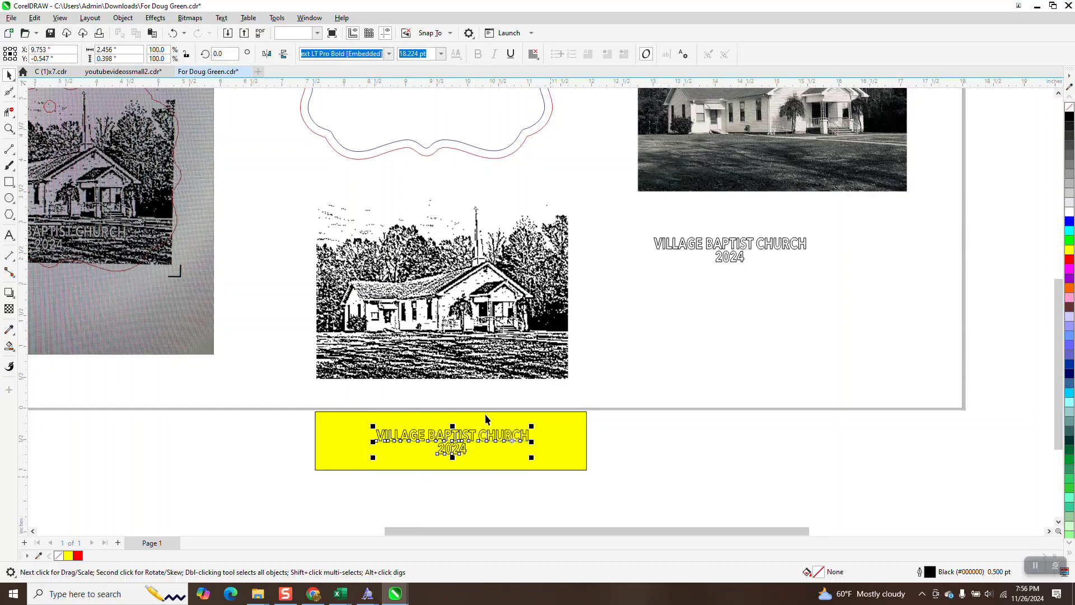
{"action": "left_click", "coordinate": [129, 20]}
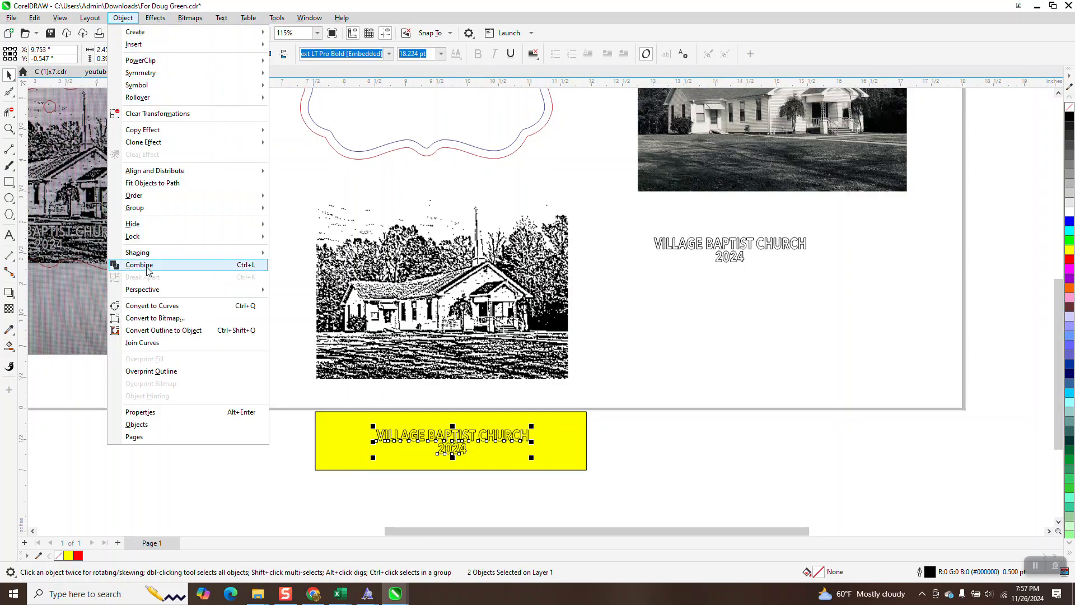
{"action": "mouse_move", "coordinate": [143, 210]}
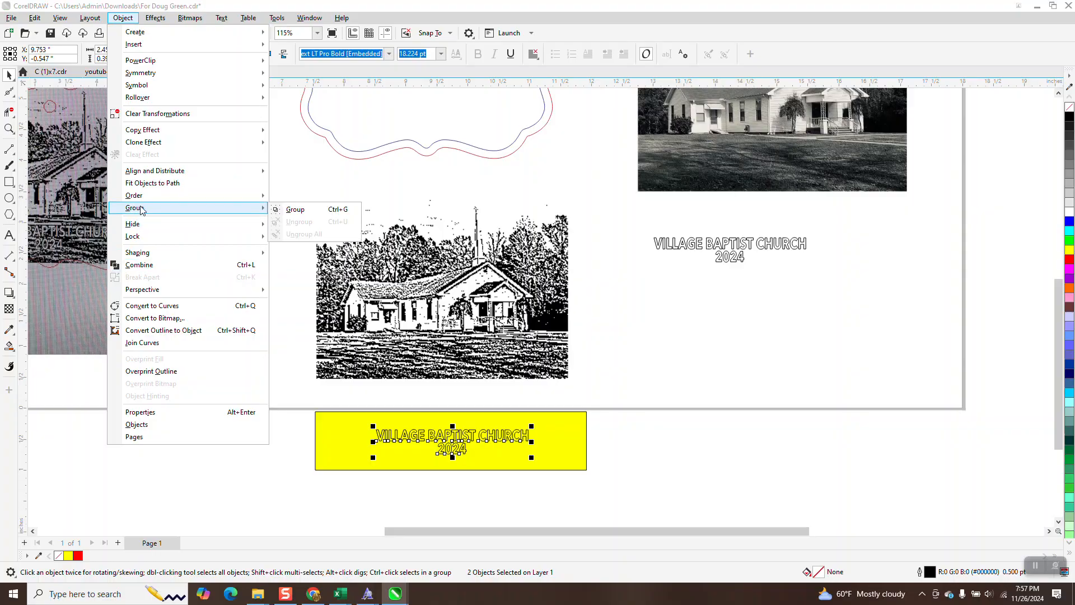
{"action": "left_click", "coordinate": [284, 211]}
Place the grouped text back on the lawn of the black-and-white church image, at about X 9.552 and Y 0.928 inches
{"action": "left_click_drag", "start_coordinate": [462, 443], "coordinate": [453, 360]}
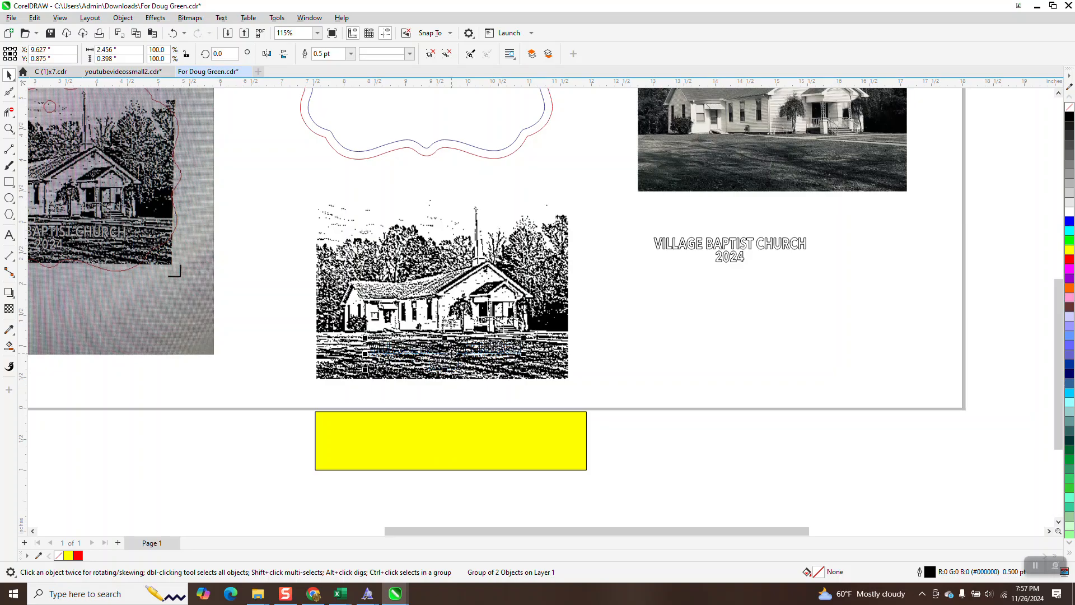
{"action": "left_click", "coordinate": [9, 128]}
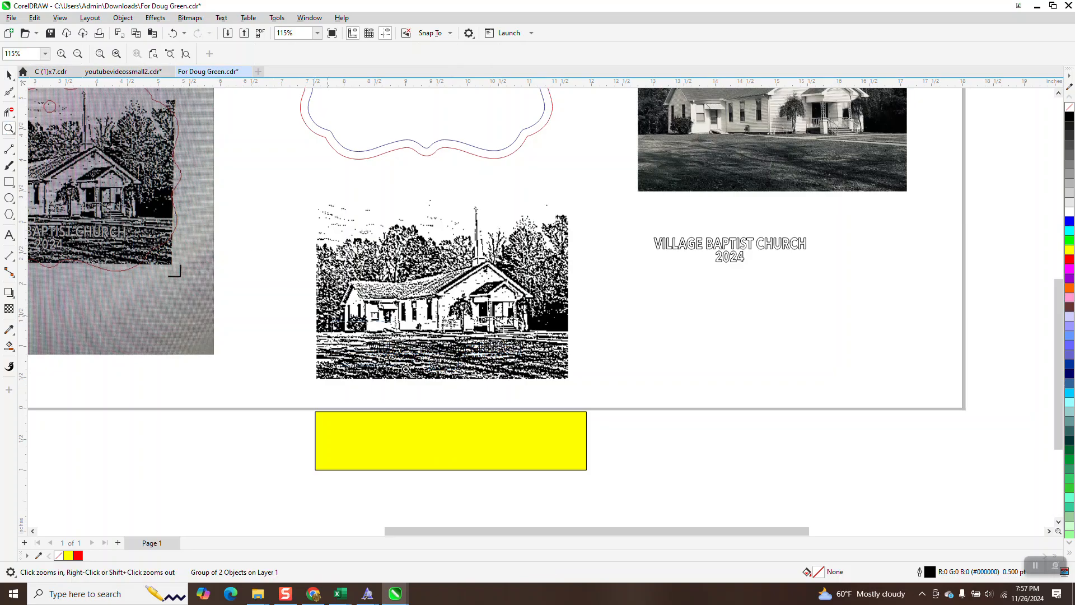
{"action": "left_click_drag", "start_coordinate": [334, 324], "coordinate": [536, 392]}
{"action": "scroll", "coordinate": [404, 355], "scroll_direction": "down", "scroll_amount": 6}
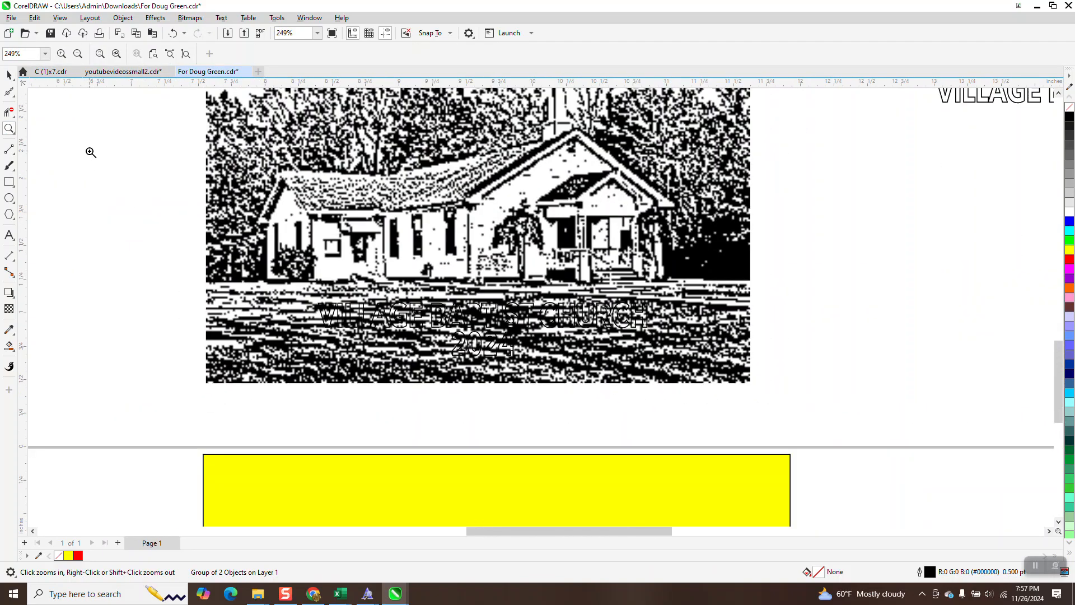
{"action": "left_click", "coordinate": [9, 75]}
{"action": "left_click_drag", "start_coordinate": [483, 317], "coordinate": [471, 311]}
{"action": "scroll", "coordinate": [520, 419], "scroll_direction": "down", "scroll_amount": 3}
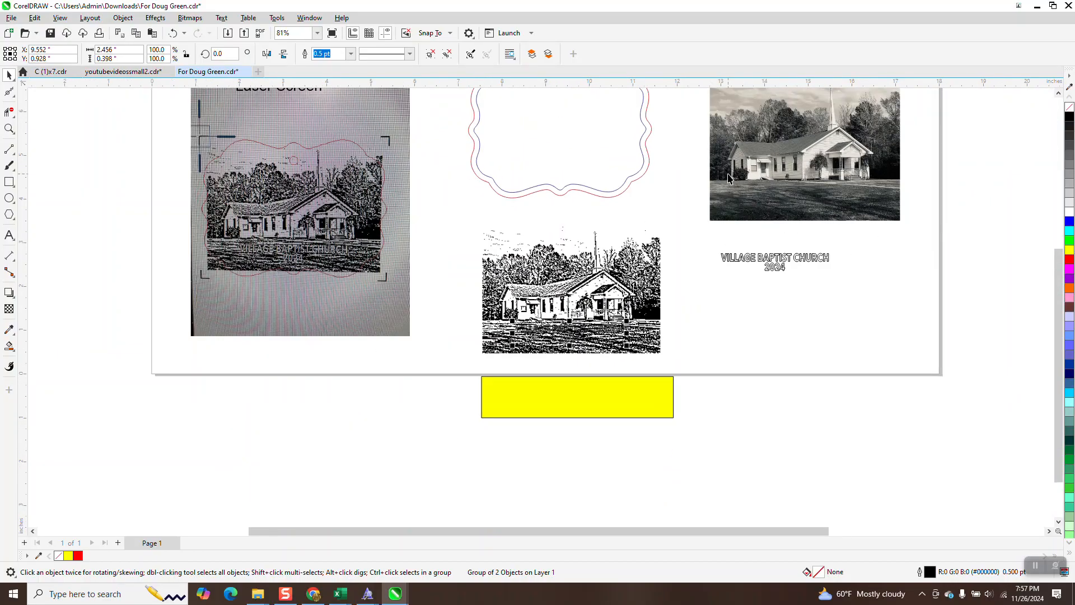
Move the original church photo and the spare copy of the text beyond the page's right edge
{"action": "left_click_drag", "start_coordinate": [728, 179], "coordinate": [990, 184]}
{"action": "left_click_drag", "start_coordinate": [775, 260], "coordinate": [1045, 306]}
Try cutting the grouped text out of the church image with Back Minus Front, inspect the cutout up close, and undo it
{"action": "left_click_drag", "start_coordinate": [699, 364], "coordinate": [700, 365]}
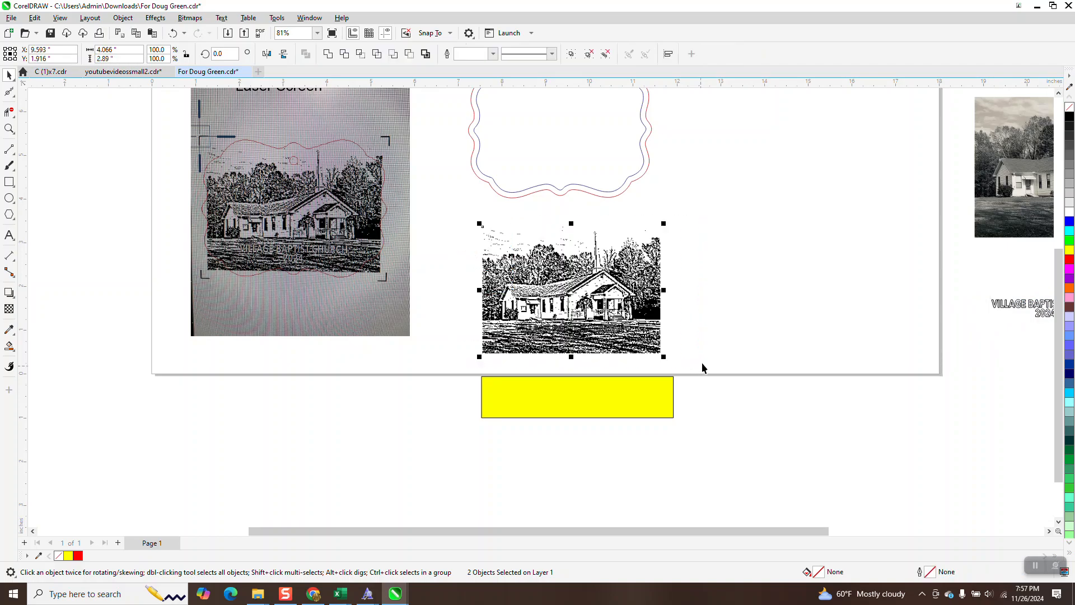
{"action": "left_click", "coordinate": [410, 53]}
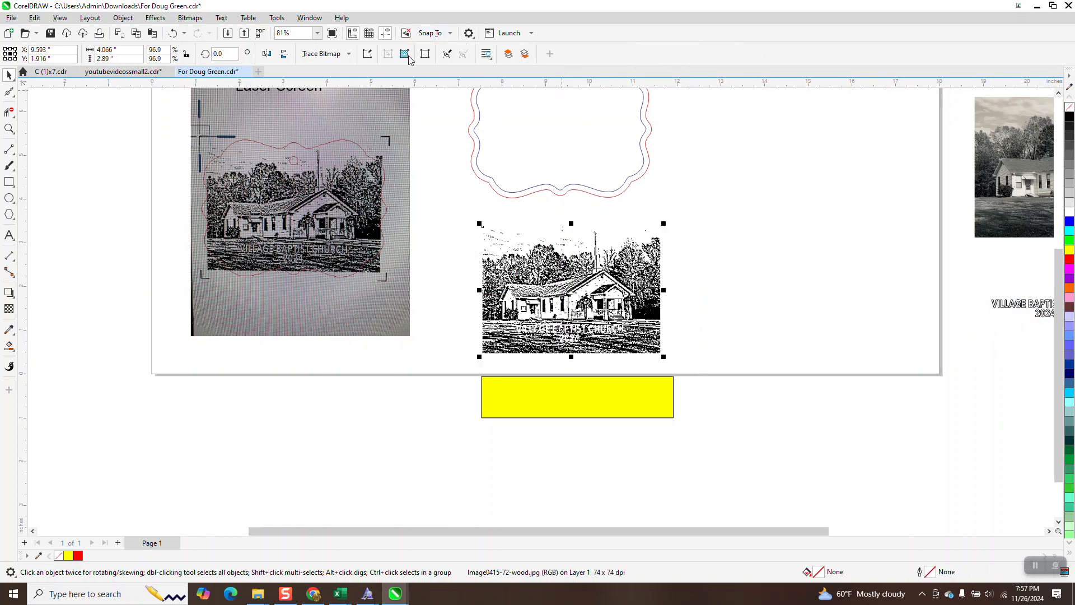
{"action": "left_click", "coordinate": [9, 129]}
{"action": "left_click_drag", "start_coordinate": [494, 308], "coordinate": [662, 368]}
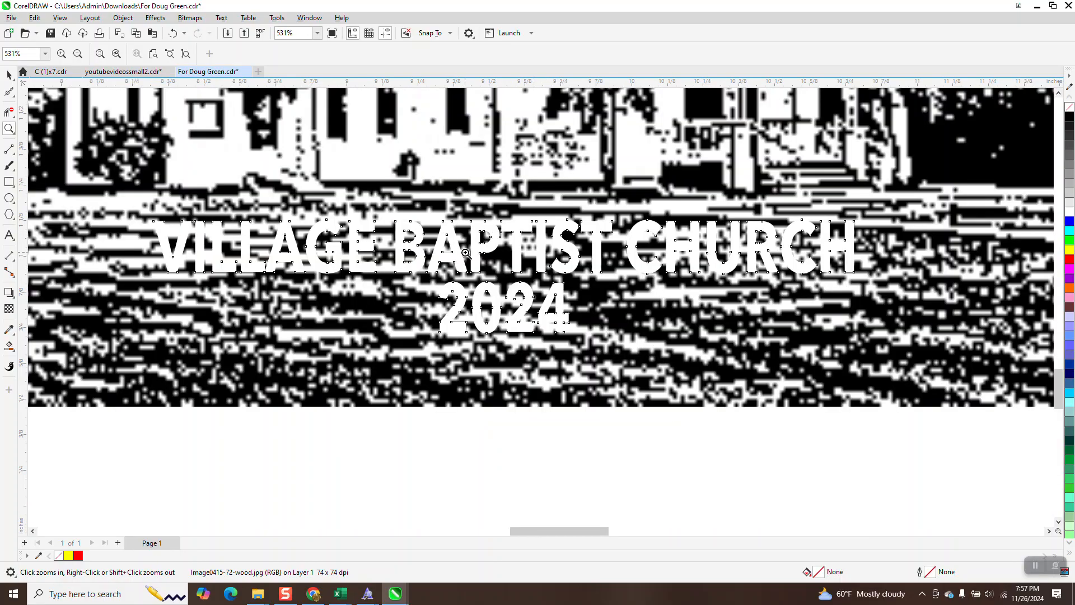
{"action": "right_click", "coordinate": [482, 261]}
{"action": "right_click", "coordinate": [482, 261]}
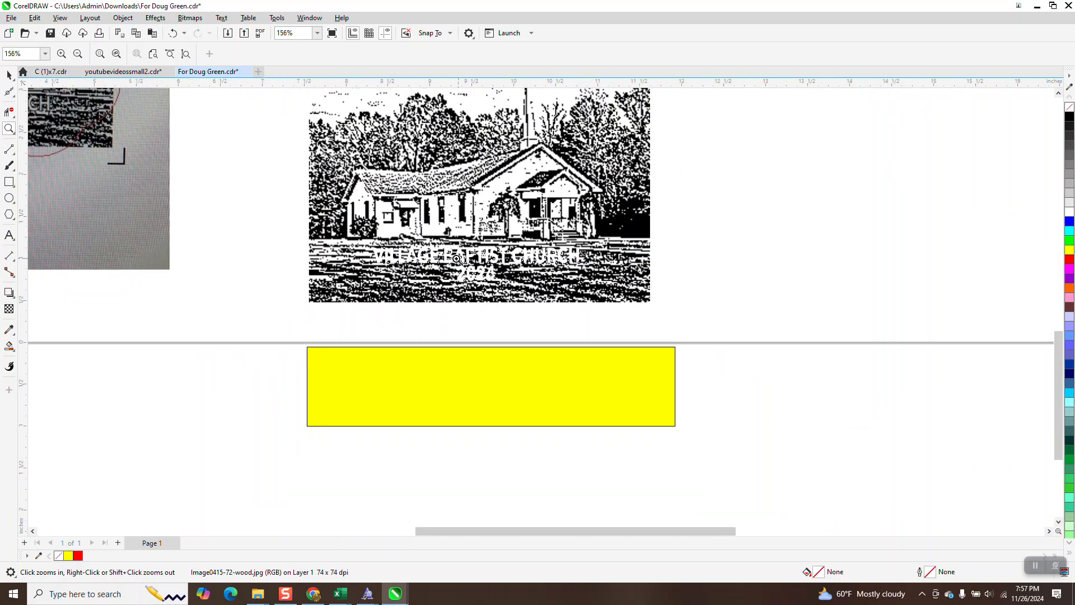
{"action": "left_click", "coordinate": [9, 75]}
{"action": "left_click", "coordinate": [357, 236]}
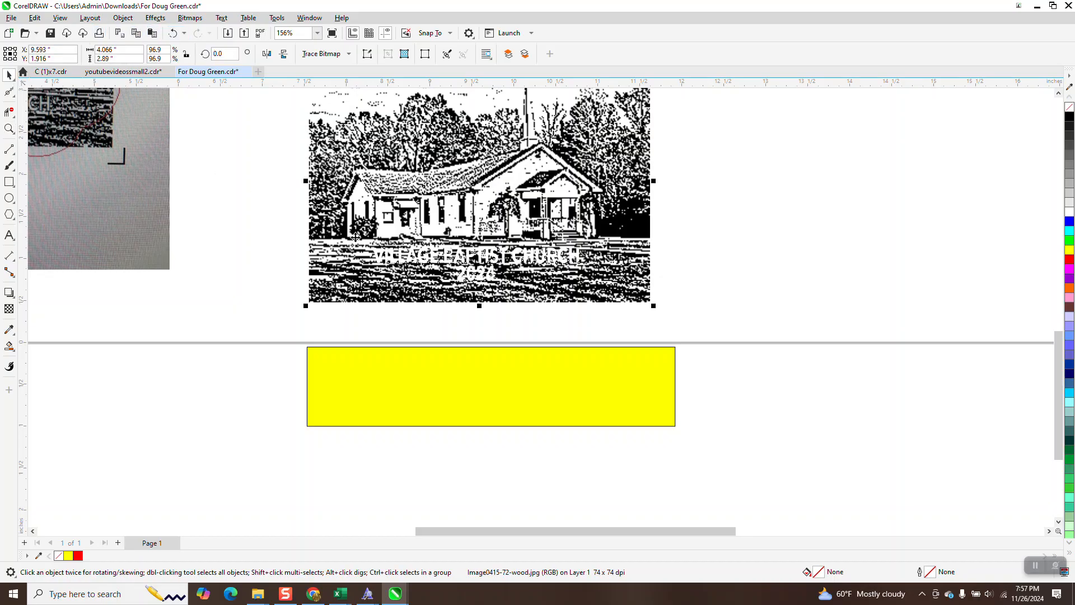
{"action": "left_click", "coordinate": [174, 33]}
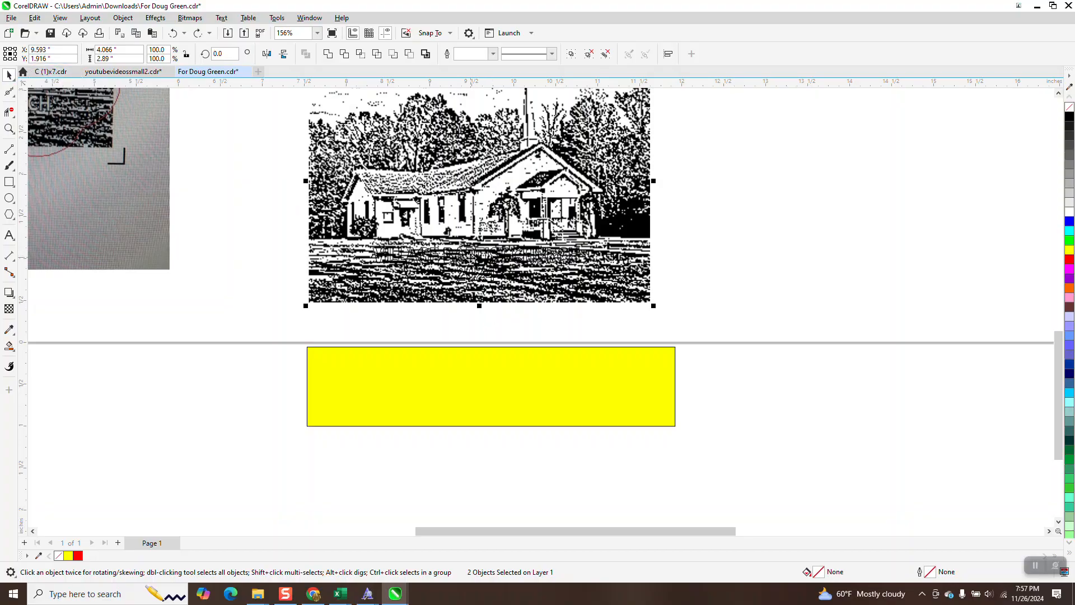
Nudge the grouped text on the church image 0.01 inch to the right, and test a nudge down and back up
{"action": "left_click_drag", "start_coordinate": [254, 231], "coordinate": [640, 294]}
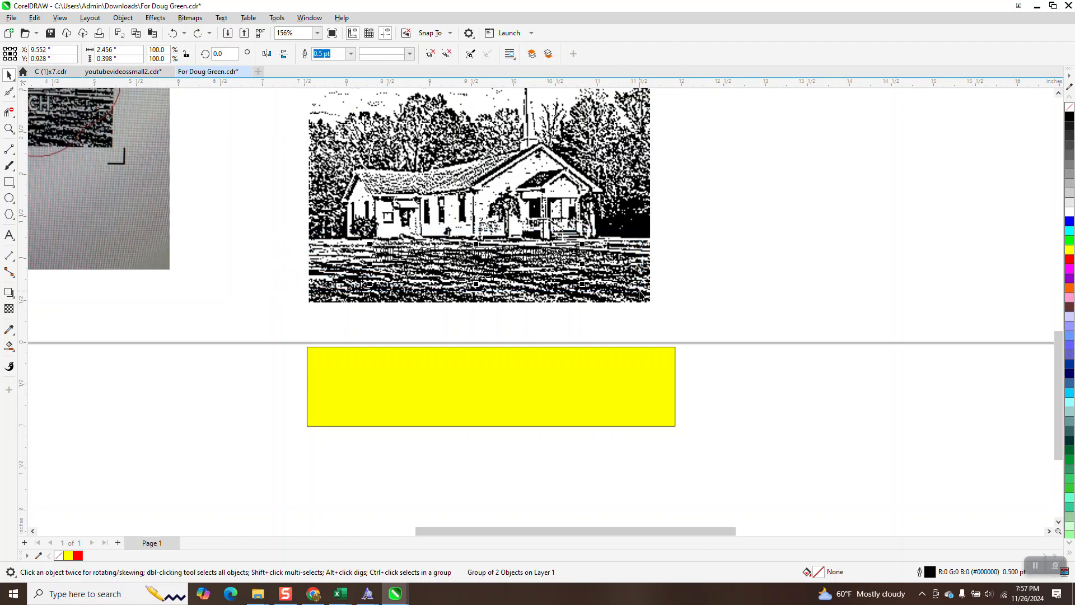
{"action": "key", "text": "ctrl+Right"}
{"action": "key", "text": "ctrl+Down"}
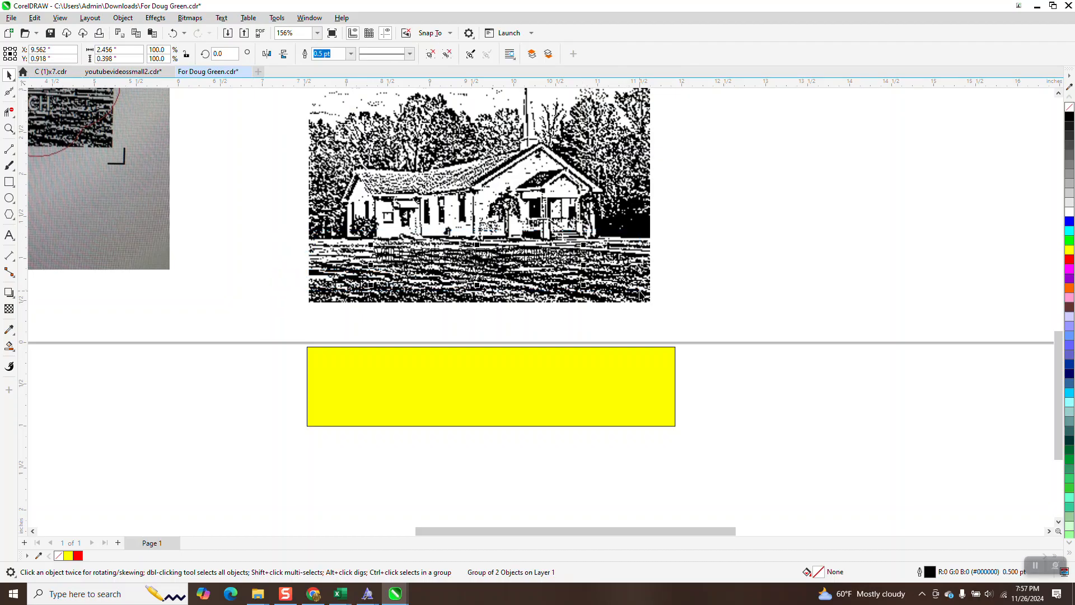
{"action": "key", "text": "ctrl+Up"}
Set the document's nudge distance to 3 inches and both duplicate distances to 0
{"action": "left_click", "coordinate": [759, 274]}
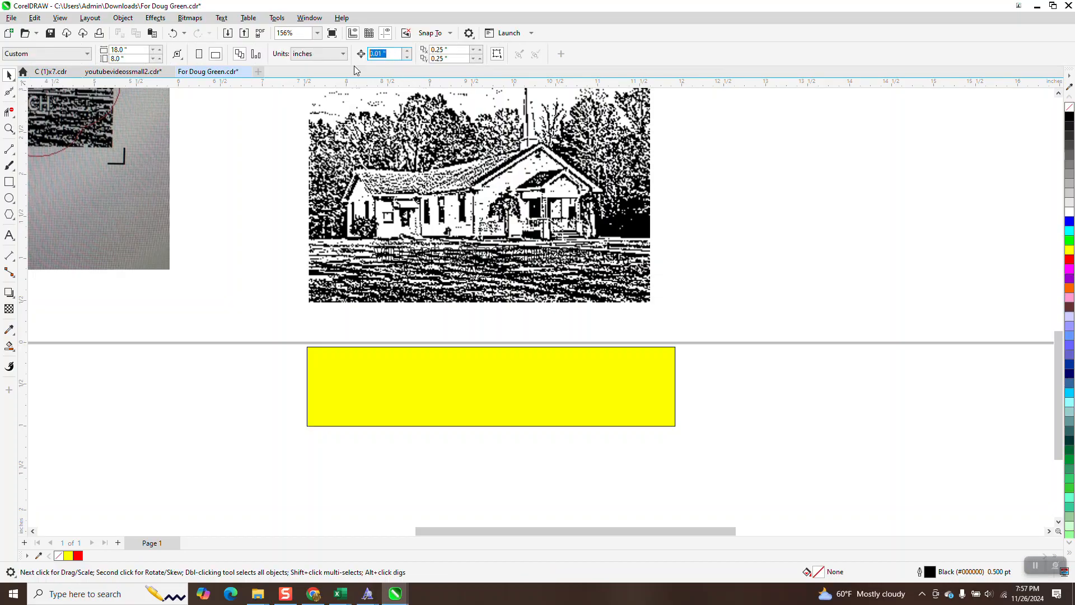
{"action": "type", "text": "3"}
{"action": "double_click", "coordinate": [445, 51]}
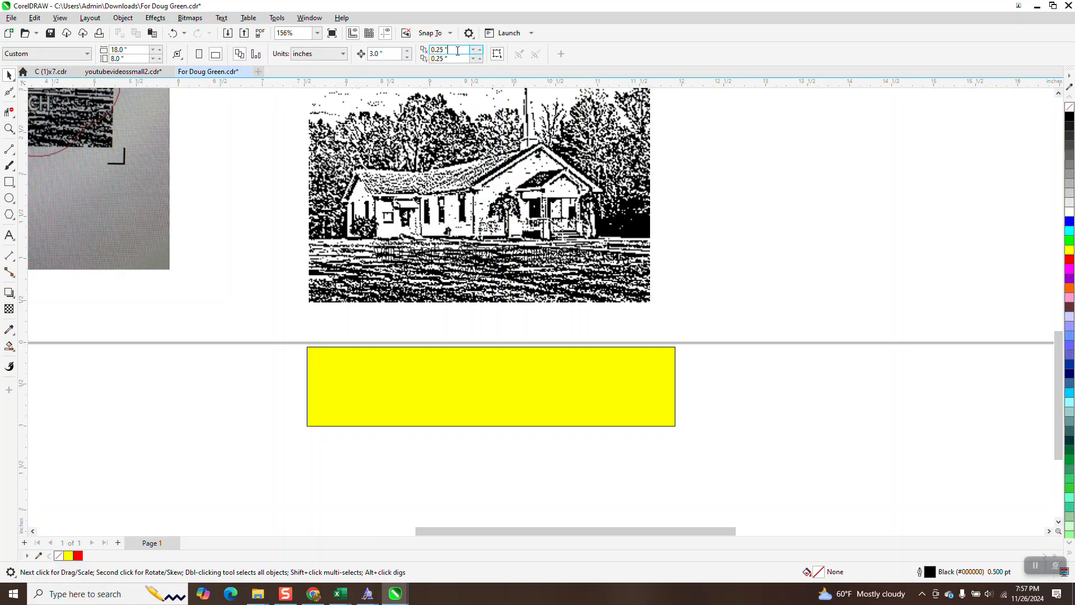
{"action": "type", "text": "0"}
{"action": "left_click_drag", "start_coordinate": [449, 59], "coordinate": [438, 60]}
{"action": "type", "text": "0"}
{"action": "key", "text": "Return"}
Nudge the grouped text 3 inches straight down from the church image, below the yellow rectangle
{"action": "left_click_drag", "start_coordinate": [309, 246], "coordinate": [709, 335]}
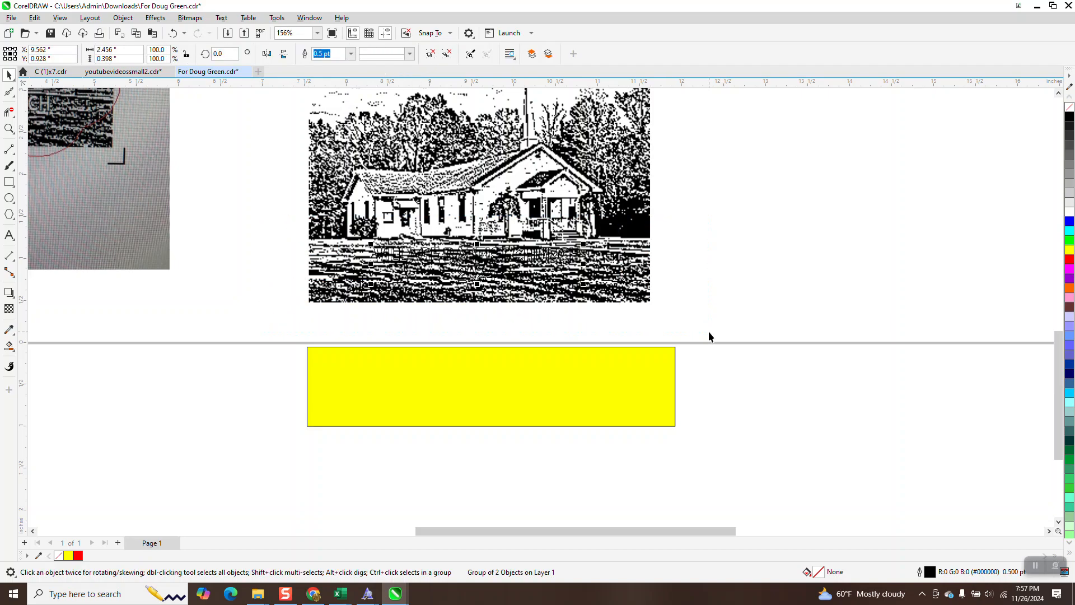
{"action": "key", "text": "Down"}
{"action": "scroll", "coordinate": [647, 312], "scroll_direction": "down", "scroll_amount": 2}
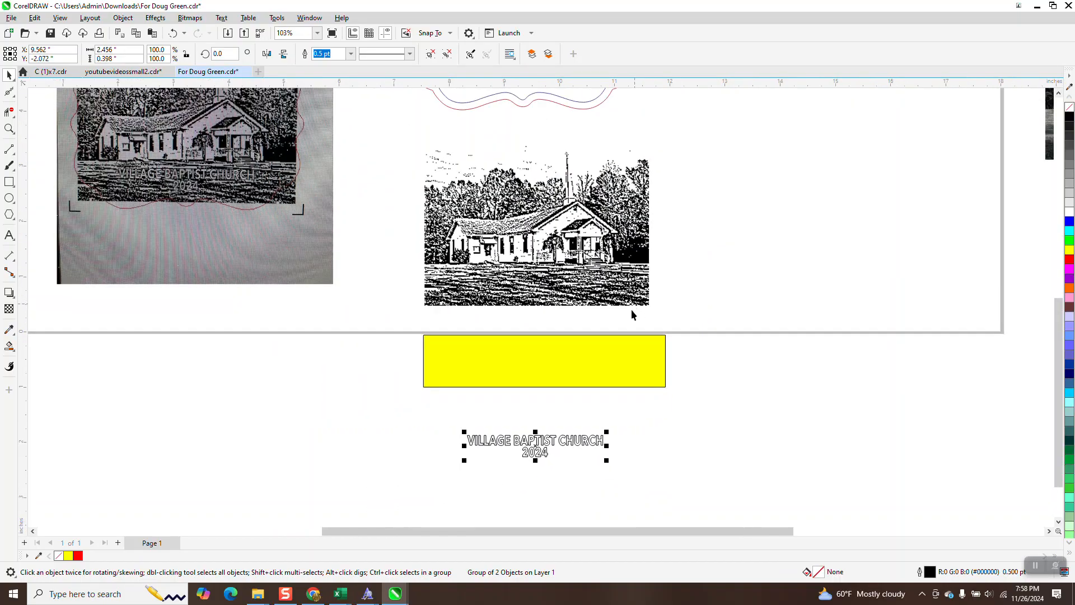
Move the yellow rectangle behind the outlined text below the page, and place a copy of it off to the right of the church image
{"action": "left_click_drag", "start_coordinate": [605, 381], "coordinate": [613, 446]}
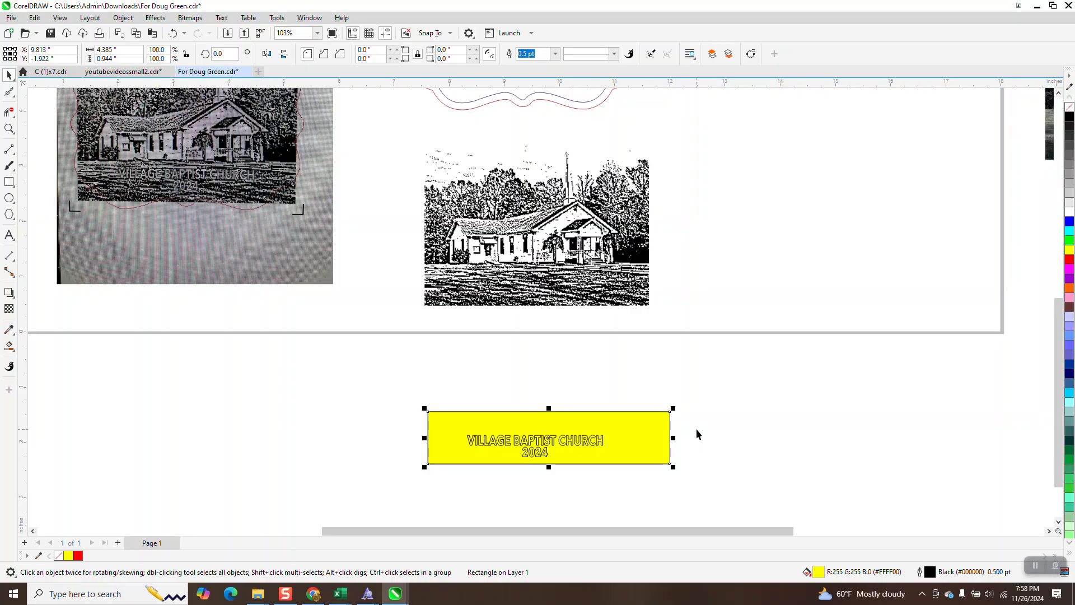
{"action": "key", "text": "Up"}
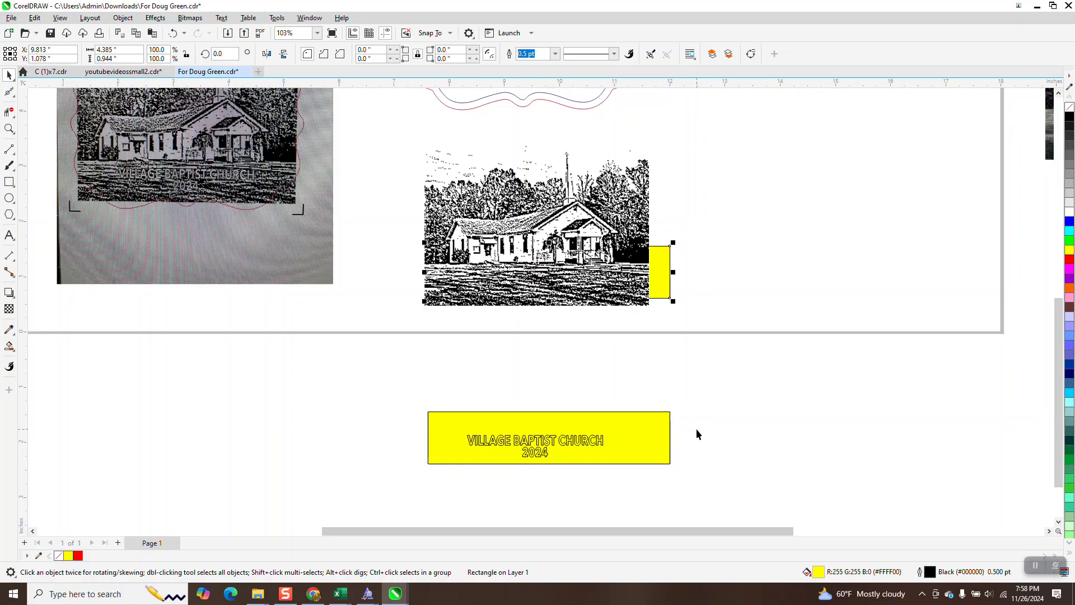
{"action": "left_click_drag", "start_coordinate": [661, 271], "coordinate": [1055, 363]}
Copy the grouped text with the suggested substitute font, and nudge it 3 inches up onto the church image
{"action": "left_click", "coordinate": [560, 444]}
{"action": "key", "text": "ctrl+c"}
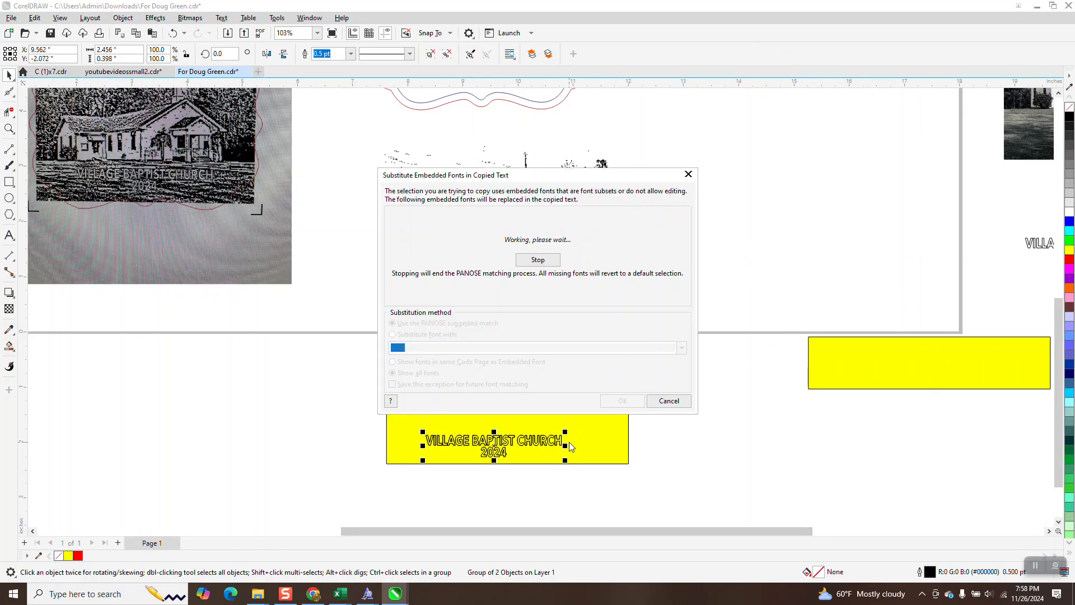
{"action": "left_click", "coordinate": [630, 401]}
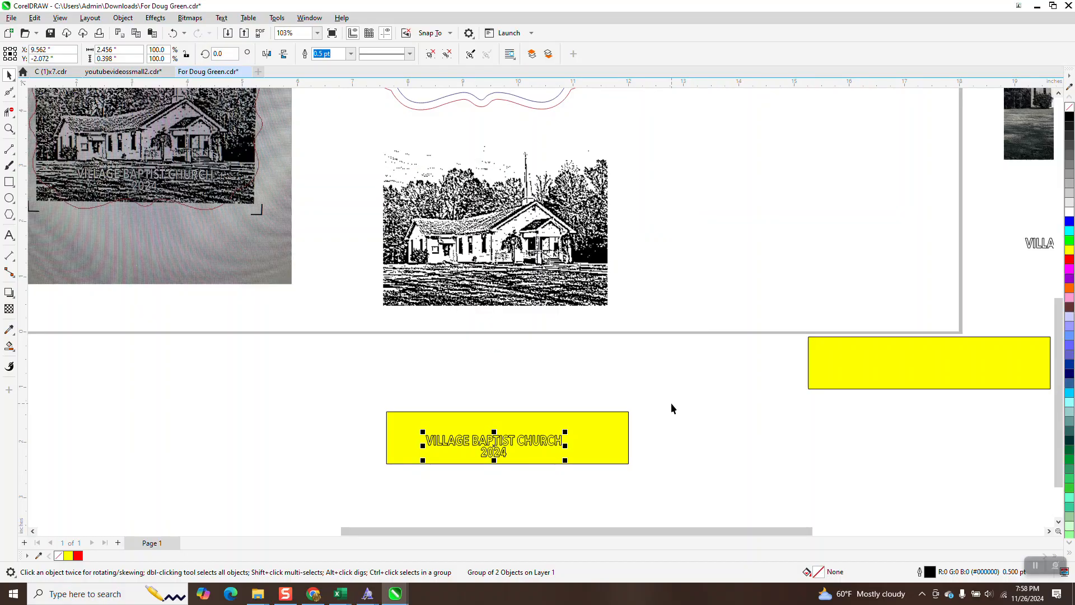
{"action": "key", "text": "Up"}
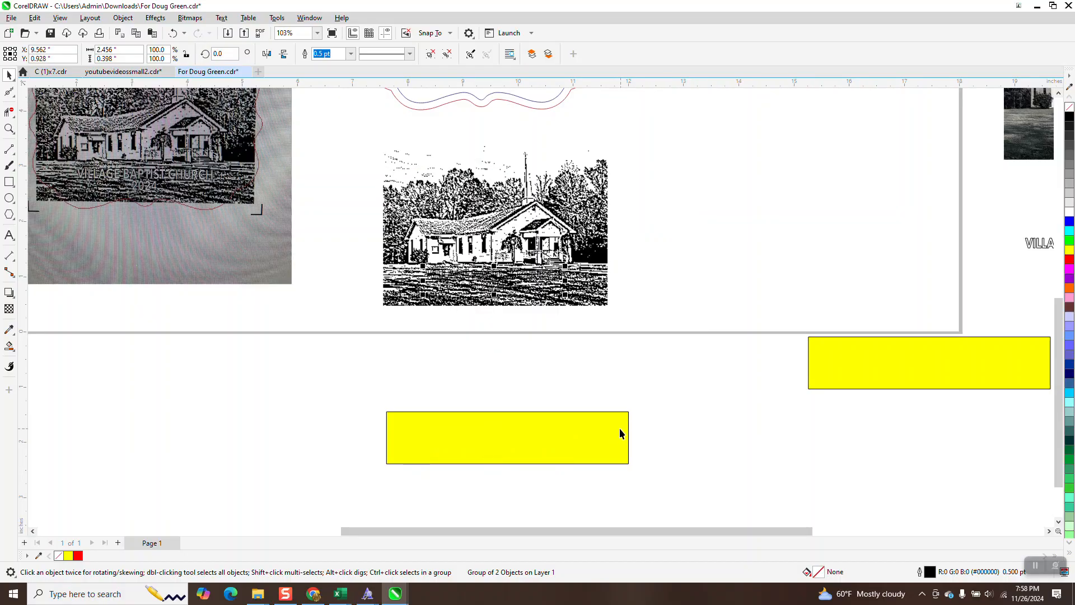
Cut the grouped text out of the church image with Back Minus Front, reposition the yellow rectangle below it, and inspect the cutout up close
{"action": "left_click_drag", "start_coordinate": [336, 126], "coordinate": [493, 301]}
{"action": "left_click_drag", "start_coordinate": [706, 370], "coordinate": [707, 371]}
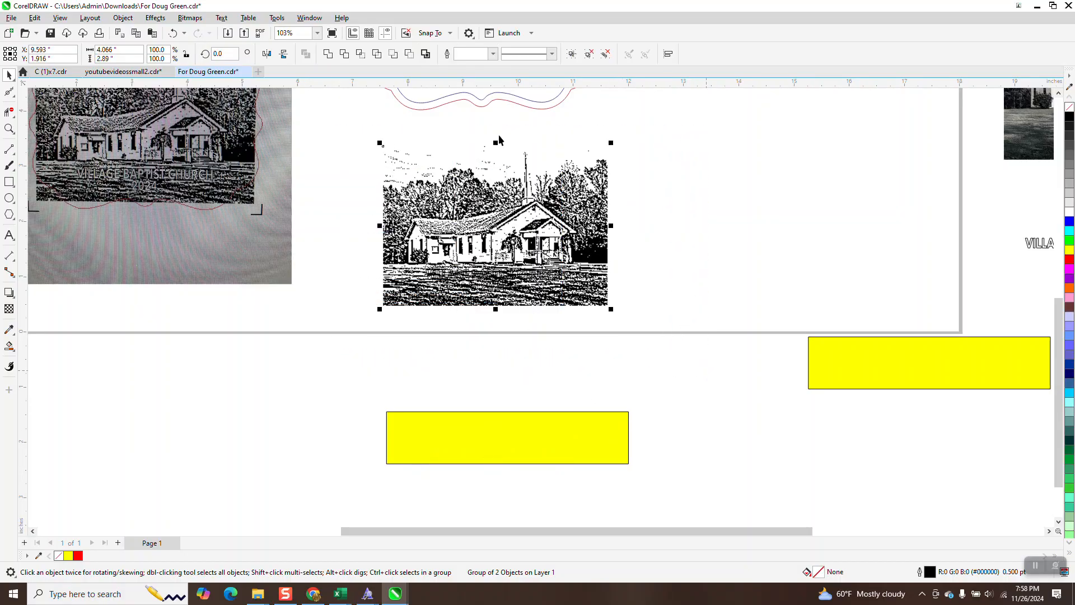
{"action": "left_click", "coordinate": [405, 54]}
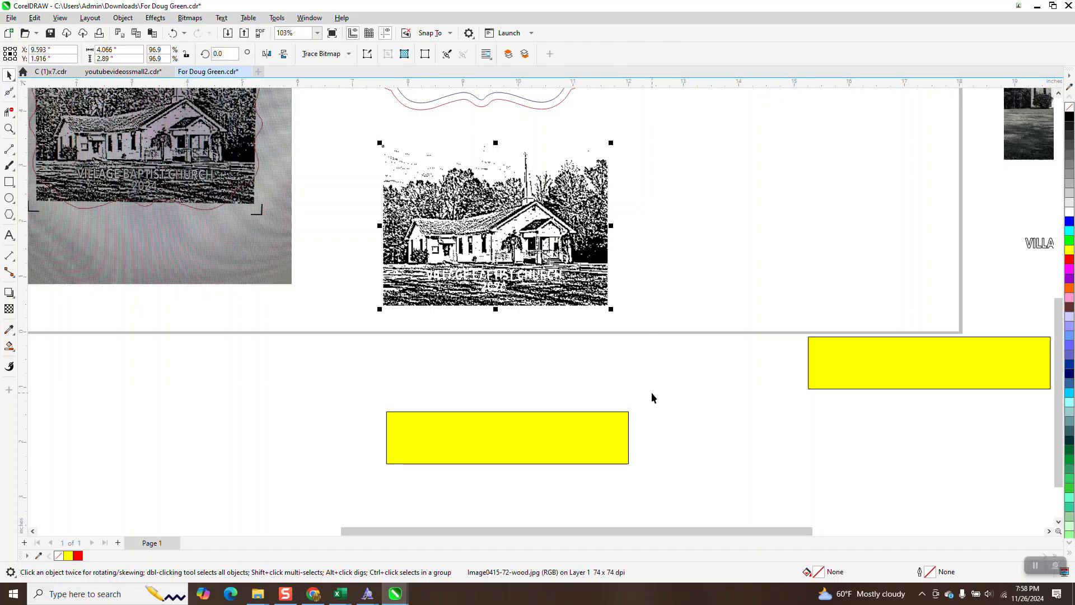
{"action": "left_click_drag", "start_coordinate": [613, 458], "coordinate": [566, 356]}
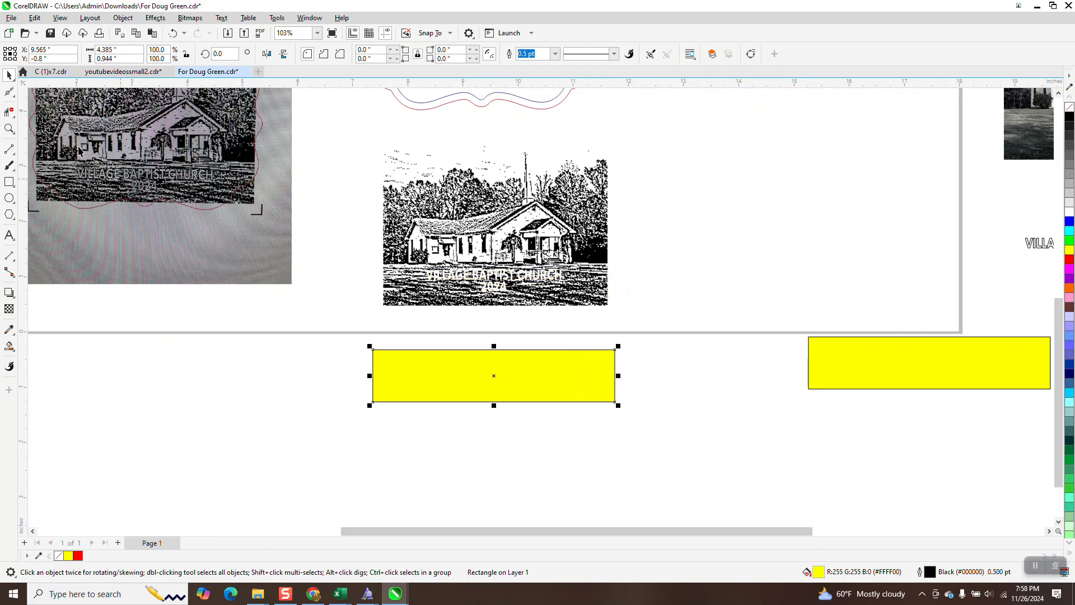
{"action": "left_click", "coordinate": [9, 128]}
{"action": "left_click_drag", "start_coordinate": [373, 233], "coordinate": [565, 316]}
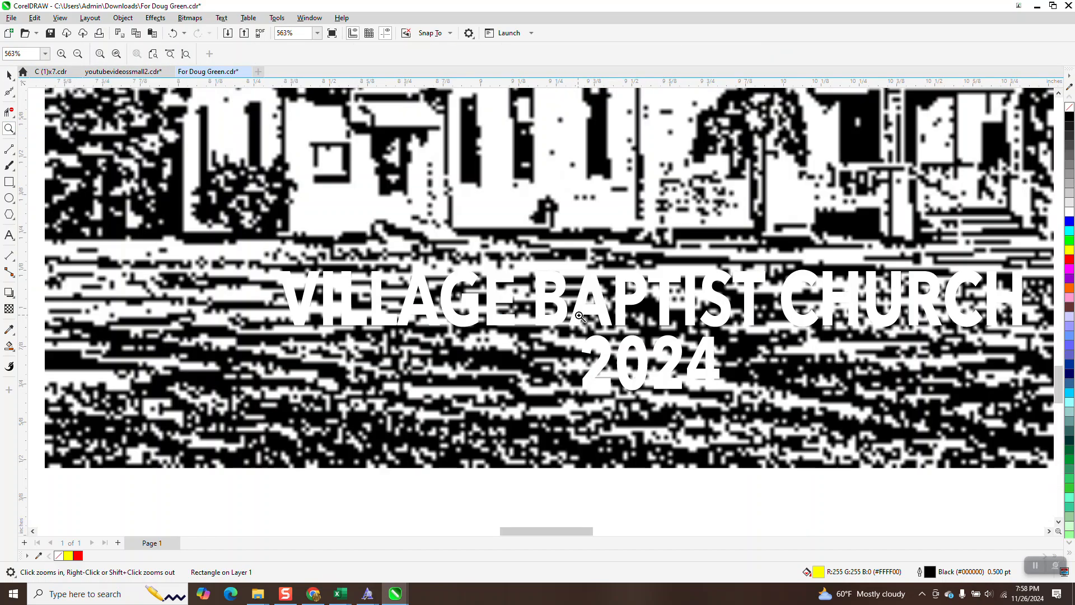
{"action": "scroll", "coordinate": [564, 316], "scroll_direction": "down", "scroll_amount": 5}
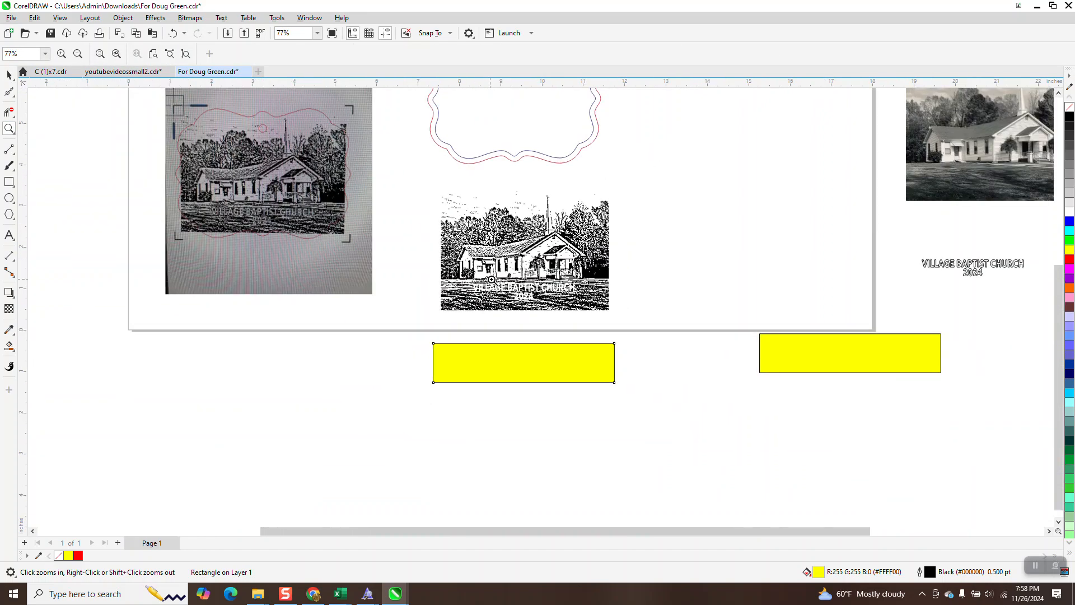
Undo the rectangle move, the cutout and the text nudge so the grouped text is back on the yellow rectangle
{"action": "left_click", "coordinate": [173, 33]}
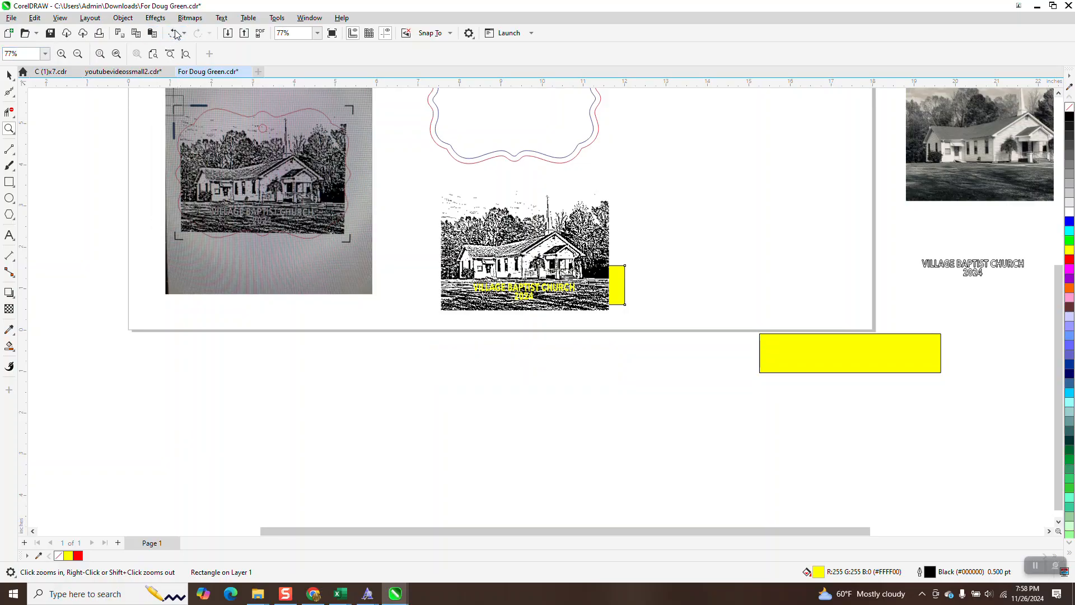
{"action": "left_click", "coordinate": [175, 33]}
{"action": "left_click", "coordinate": [175, 34]}
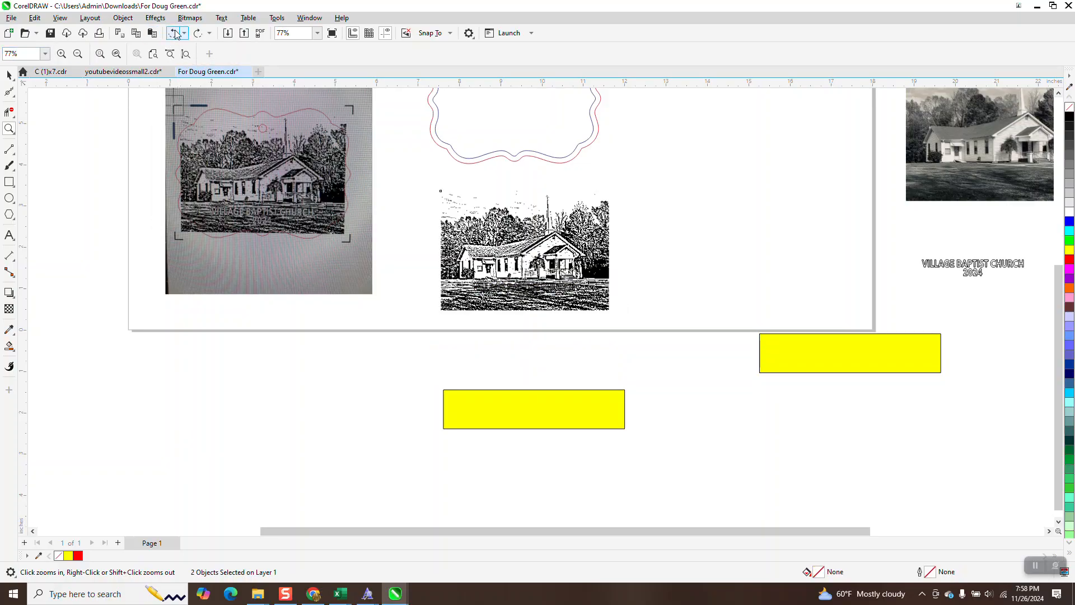
{"action": "left_click", "coordinate": [175, 33]}
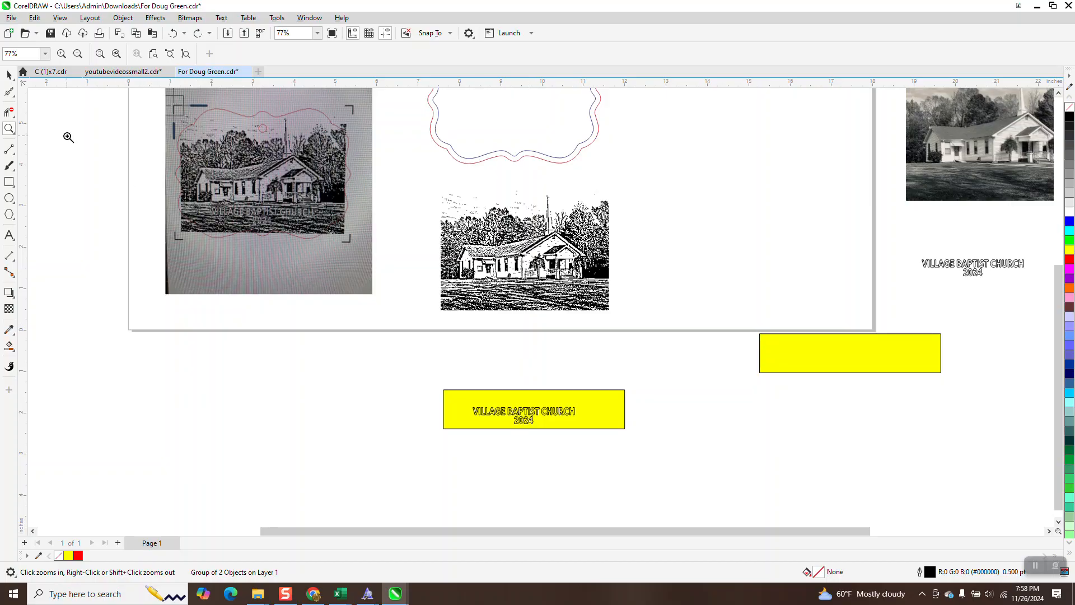
Move the yellow rectangle down and away from the grouped text, and select only the text
{"action": "left_click", "coordinate": [9, 75]}
{"action": "left_click_drag", "start_coordinate": [603, 399], "coordinate": [799, 513]}
{"action": "left_click_drag", "start_coordinate": [428, 377], "coordinate": [670, 469]}
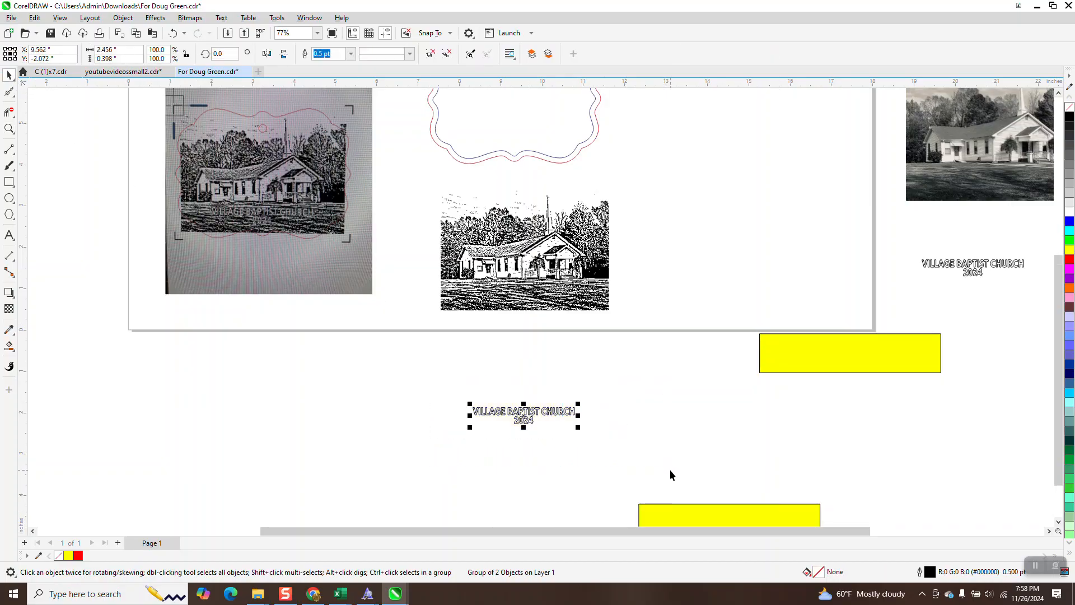
Try copying the grouped text with the suggested substitute font, and test a 3-inch nudge up and back down
{"action": "key", "text": "ctrl+c"}
{"action": "left_click", "coordinate": [625, 404]}
{"action": "key", "text": "Up"}
{"action": "key", "text": "Down"}
{"action": "key", "text": "ctrl+c"}
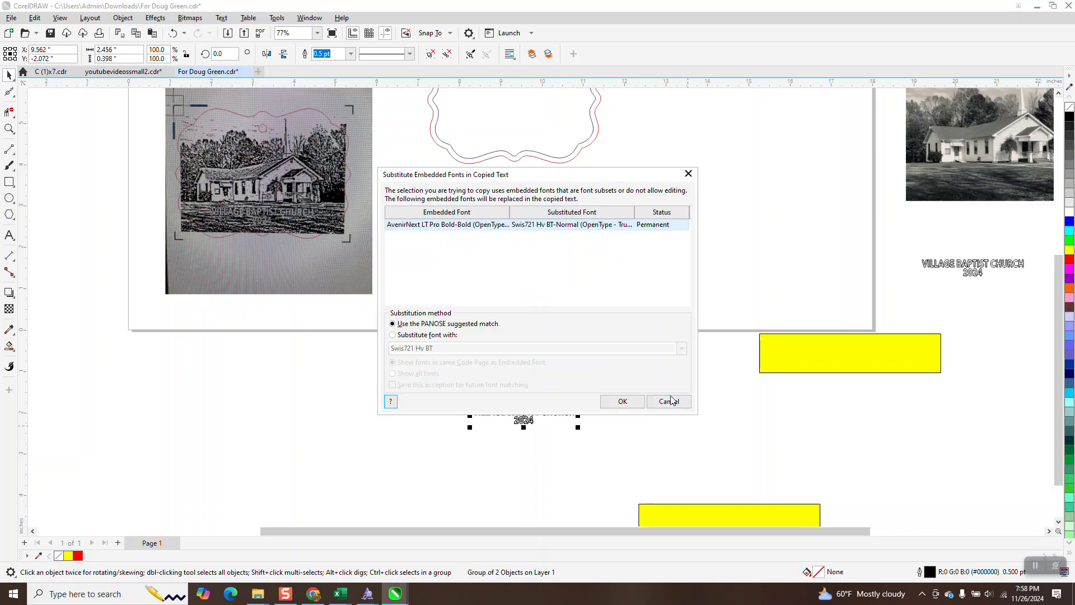
{"action": "left_click", "coordinate": [668, 401]}
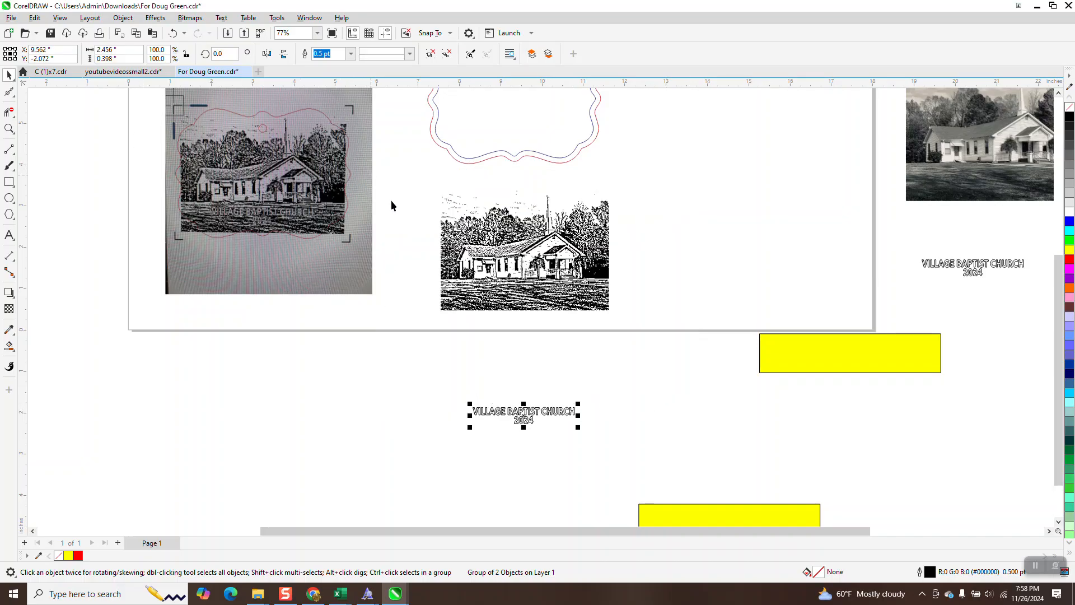
Move the grouped text about 0.6 inch up toward the church image, and try copying it again without accepting the font substitution
{"action": "left_click_drag", "start_coordinate": [529, 410], "coordinate": [525, 386]}
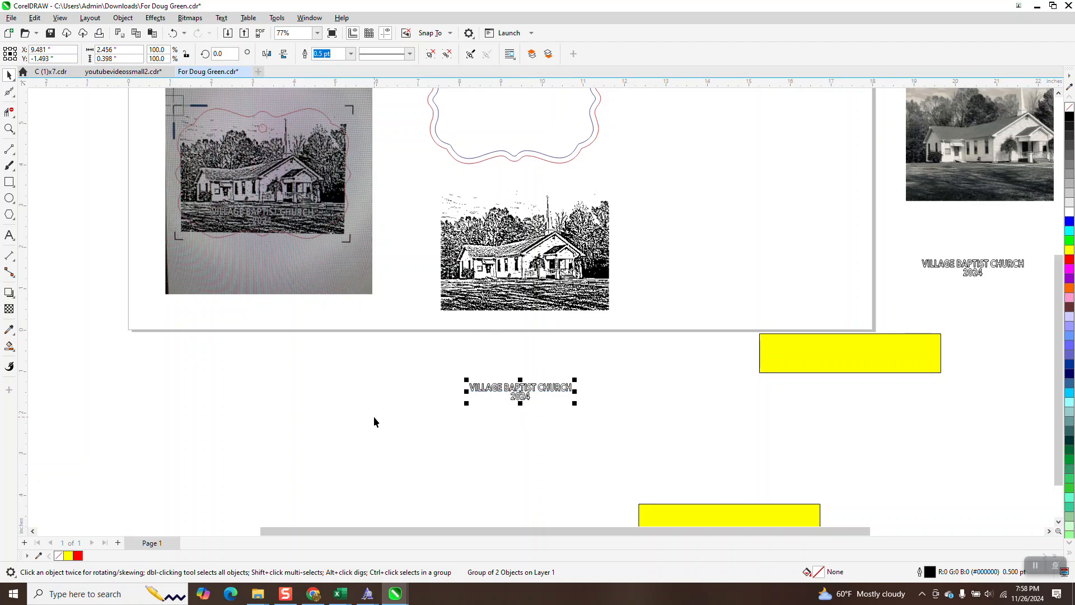
{"action": "key", "text": "ctrl+c"}
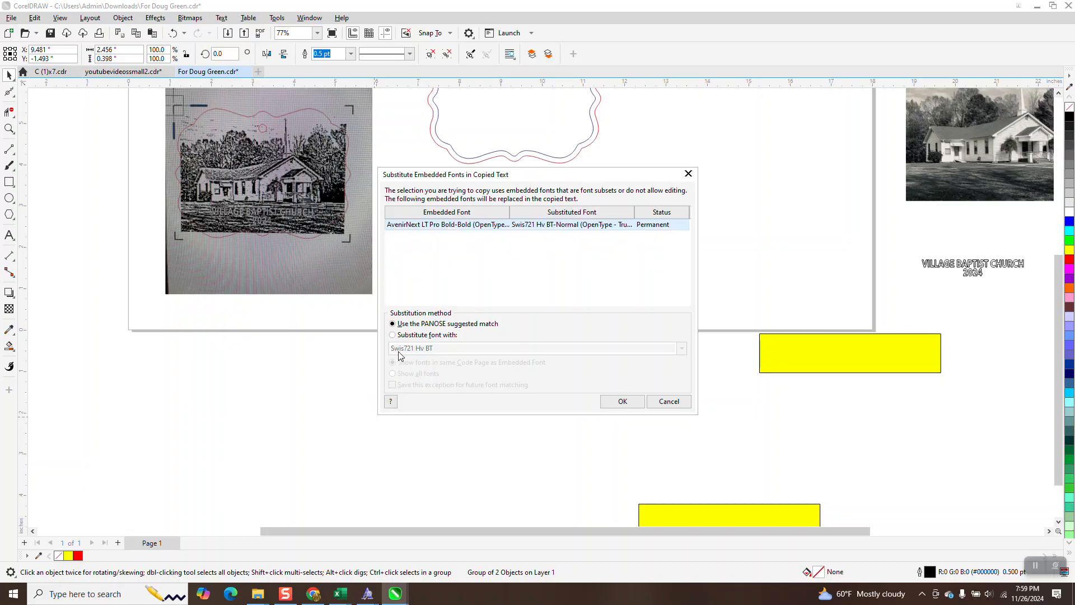
{"action": "left_click", "coordinate": [688, 175]}
{"action": "left_click", "coordinate": [123, 17]}
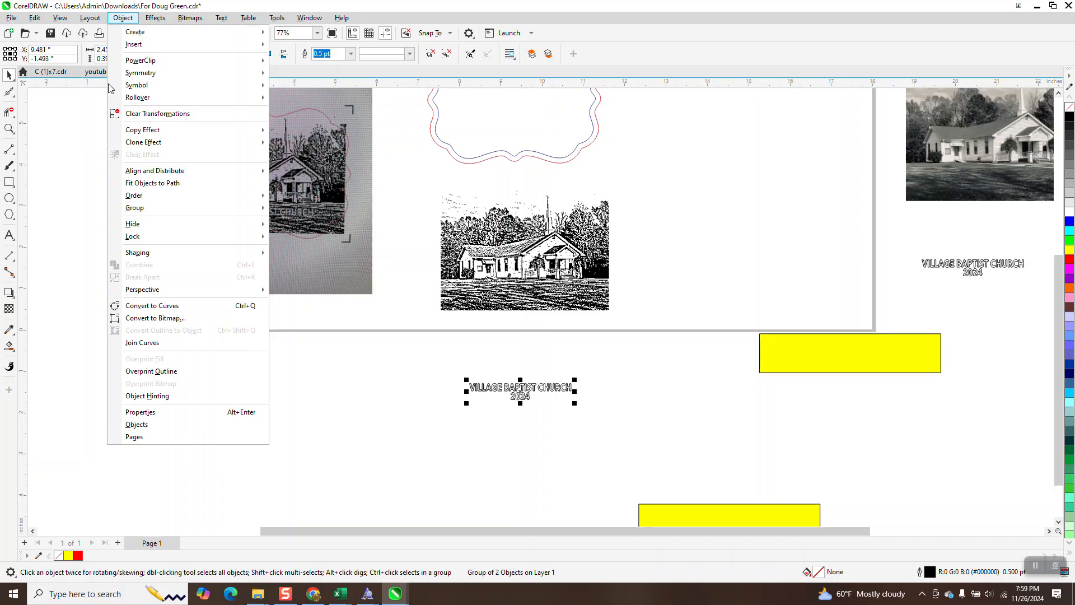
{"action": "left_click", "coordinate": [160, 315]}
Place a duplicate of the grouped text on the lawn area of the church image, and delete the original text below the page
{"action": "left_click", "coordinate": [529, 399]}
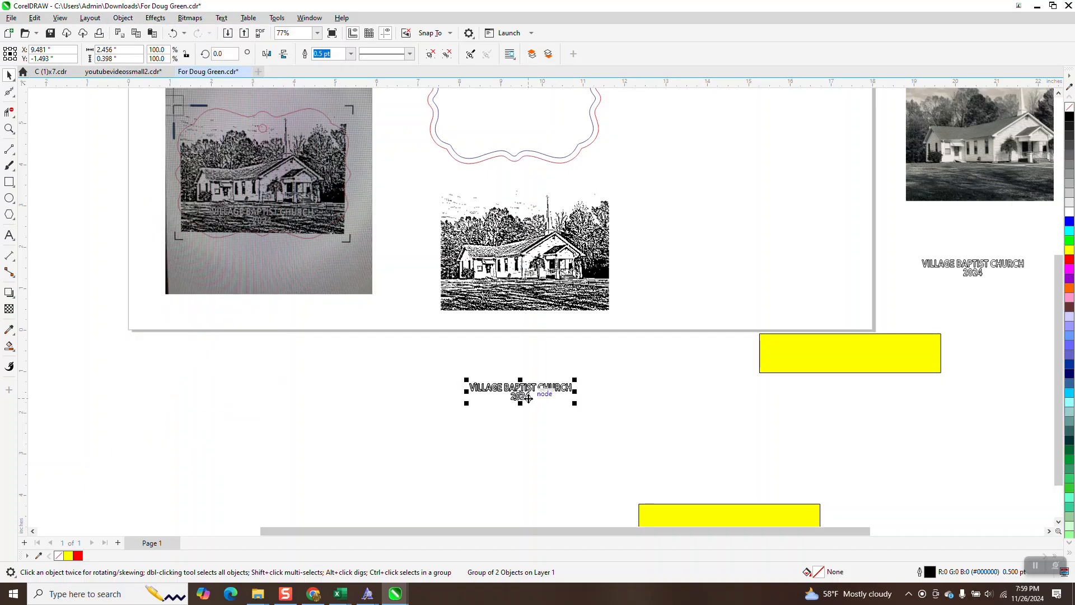
{"action": "key", "text": "ctrl+d"}
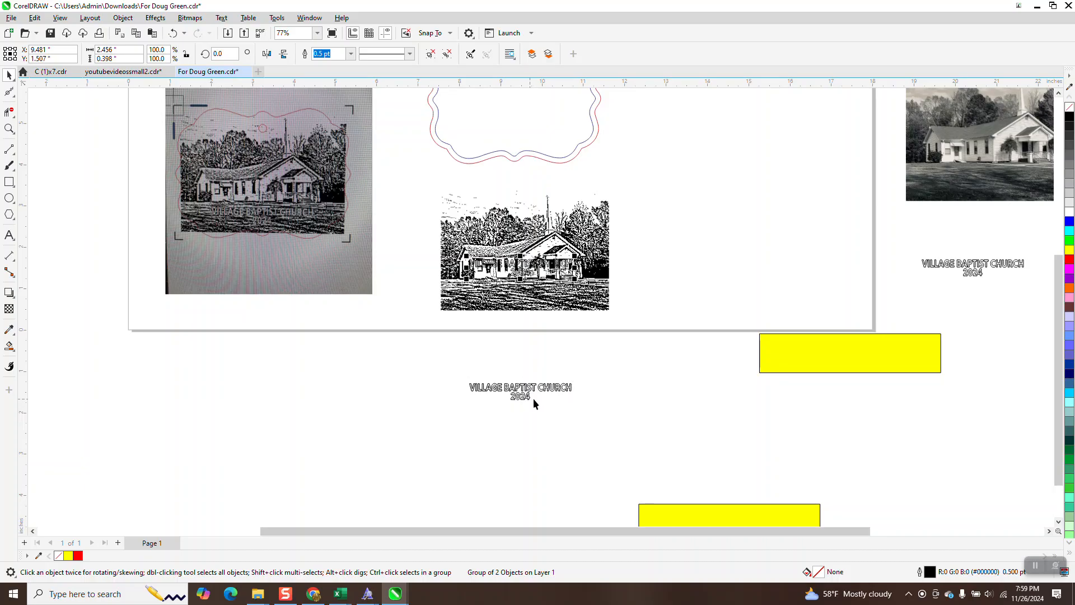
{"action": "left_click_drag", "start_coordinate": [523, 270], "coordinate": [524, 296]}
{"action": "left_click", "coordinate": [481, 389]}
{"action": "key", "text": "Delete"}
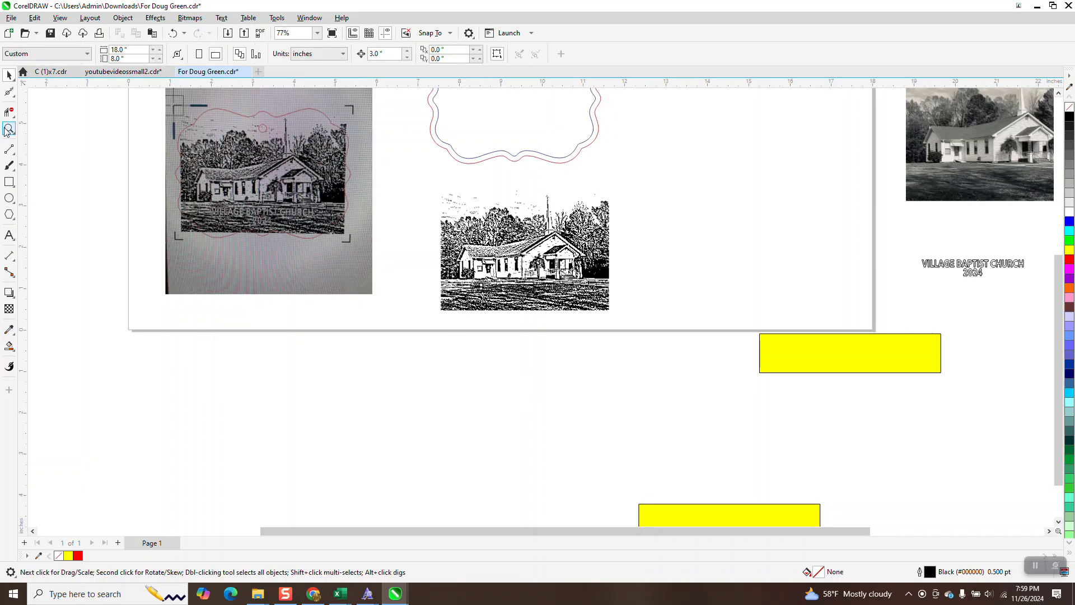
Duplicate the grouped text on the church image and nudge the duplicate 3 inches straight down, below the page
{"action": "left_click", "coordinate": [8, 128]}
{"action": "left_click_drag", "start_coordinate": [452, 258], "coordinate": [632, 349]}
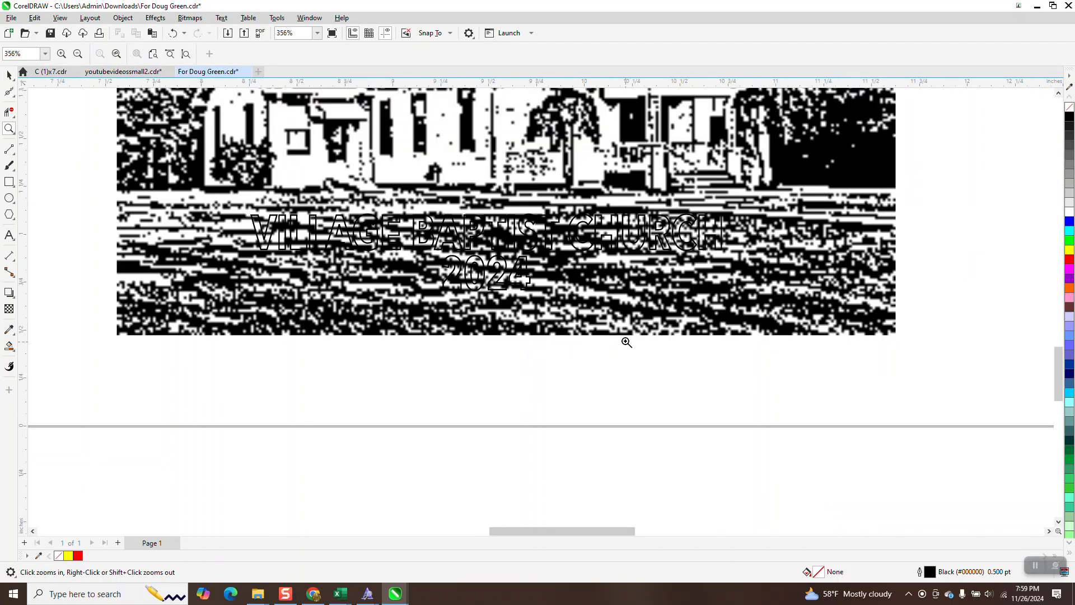
{"action": "left_click", "coordinate": [8, 75]}
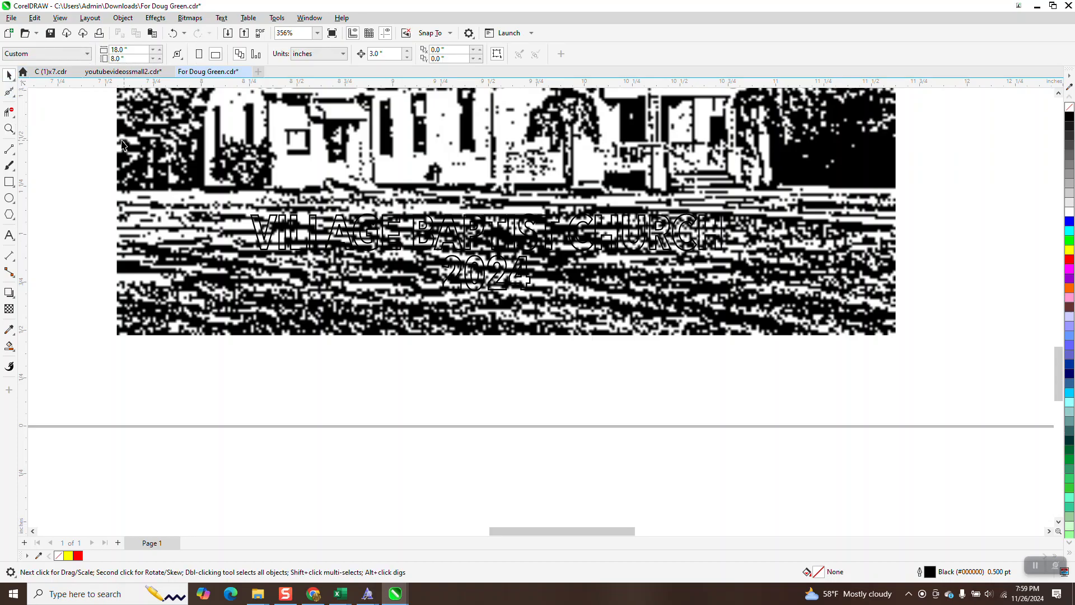
{"action": "scroll", "coordinate": [96, 135], "scroll_direction": "down", "scroll_amount": 2}
{"action": "left_click_drag", "start_coordinate": [530, 255], "coordinate": [536, 257]}
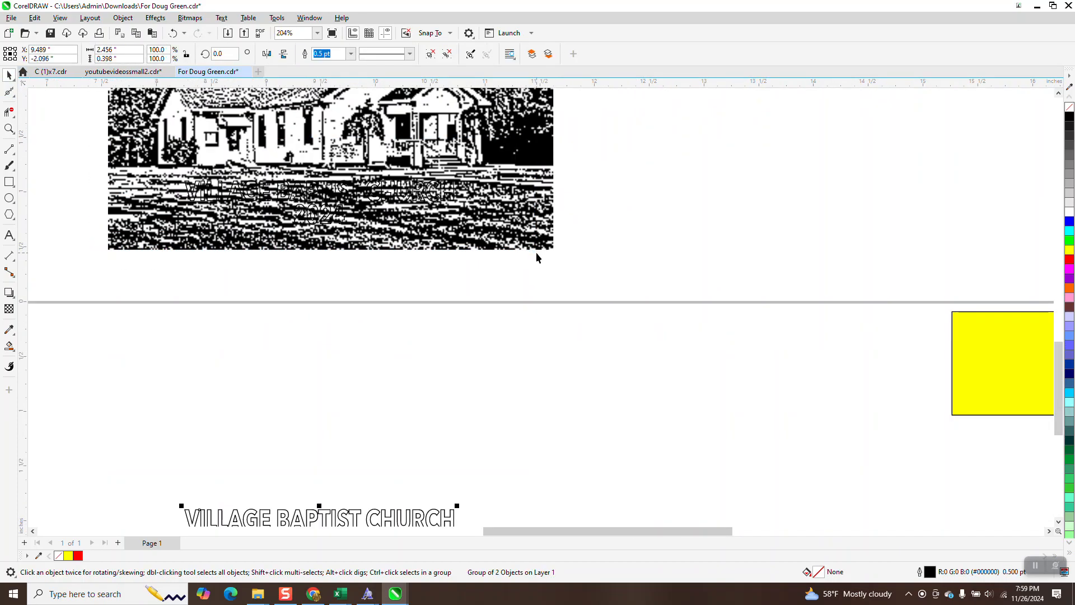
{"action": "scroll", "coordinate": [550, 257], "scroll_direction": "down", "scroll_amount": 4}
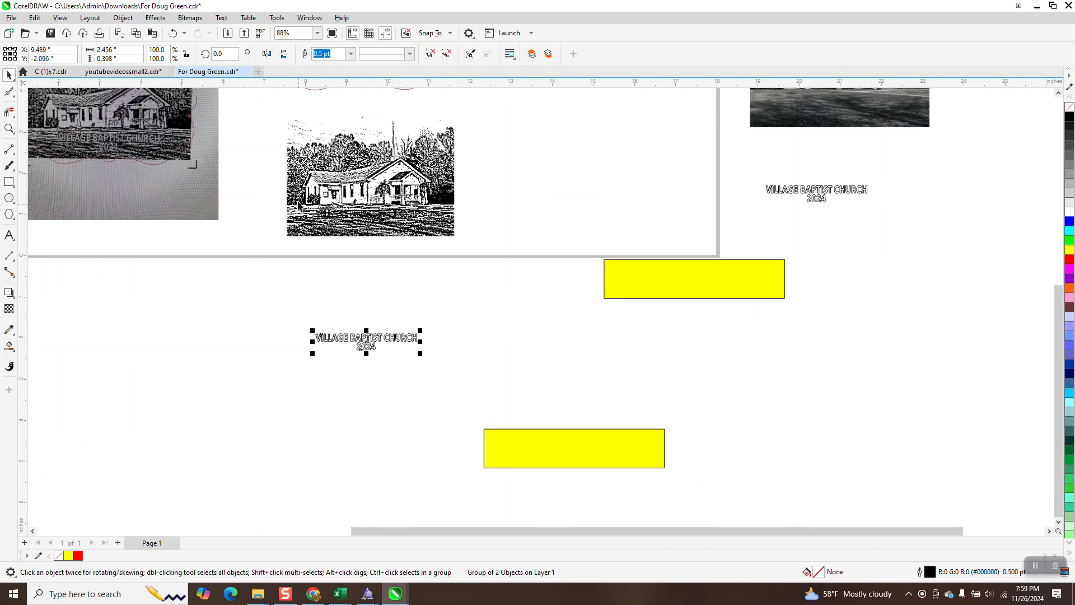
Cut the grouped text out of the church image with Back Minus Front, and nudge the spare text 3 inches up onto the cutout
{"action": "left_click_drag", "start_coordinate": [276, 114], "coordinate": [484, 275]}
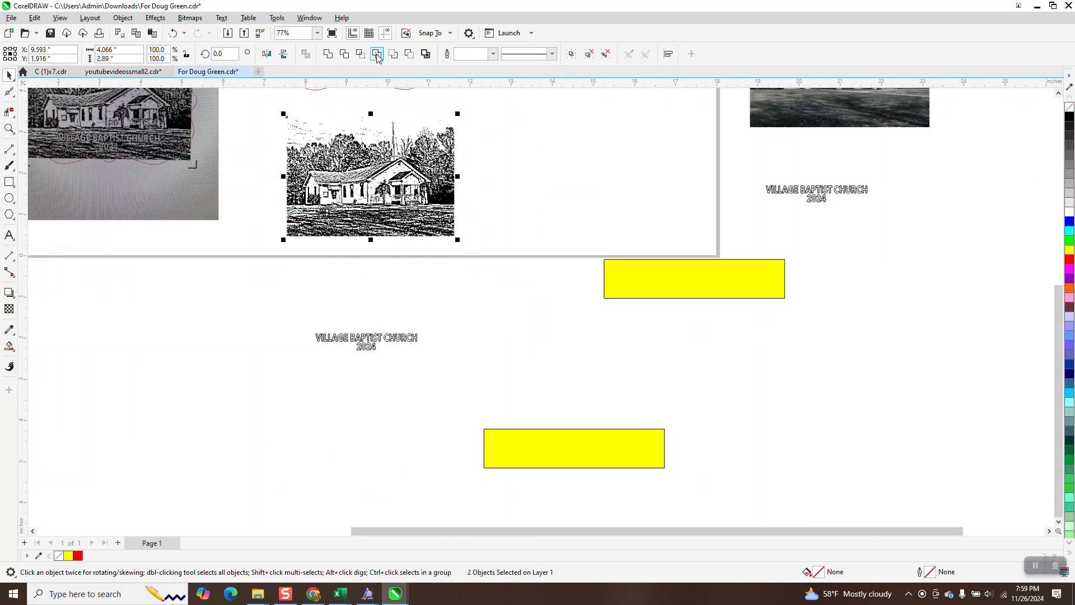
{"action": "left_click", "coordinate": [395, 54]}
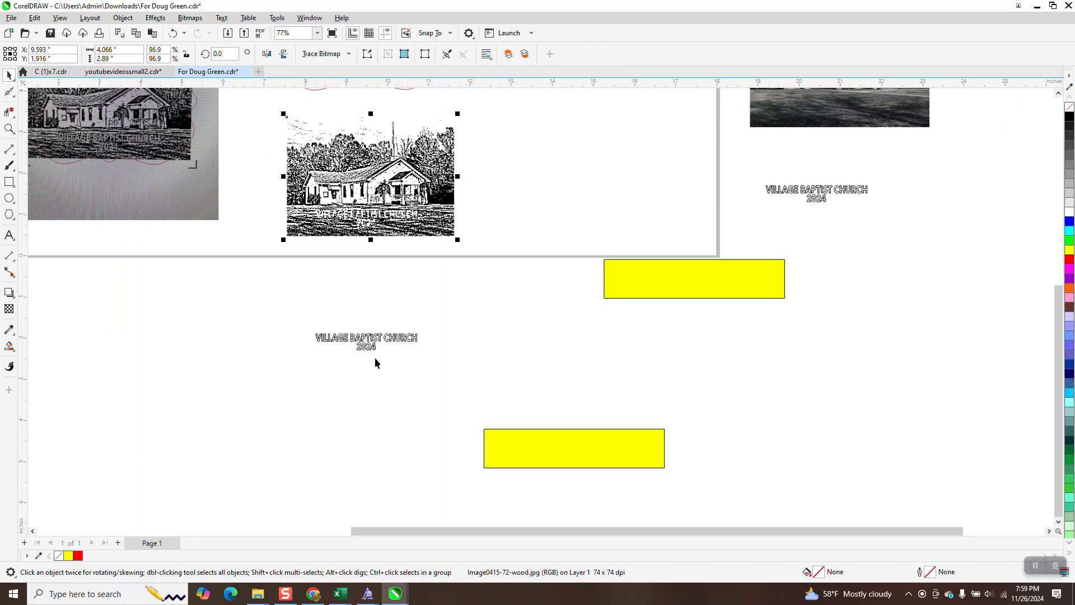
{"action": "left_click", "coordinate": [381, 340]}
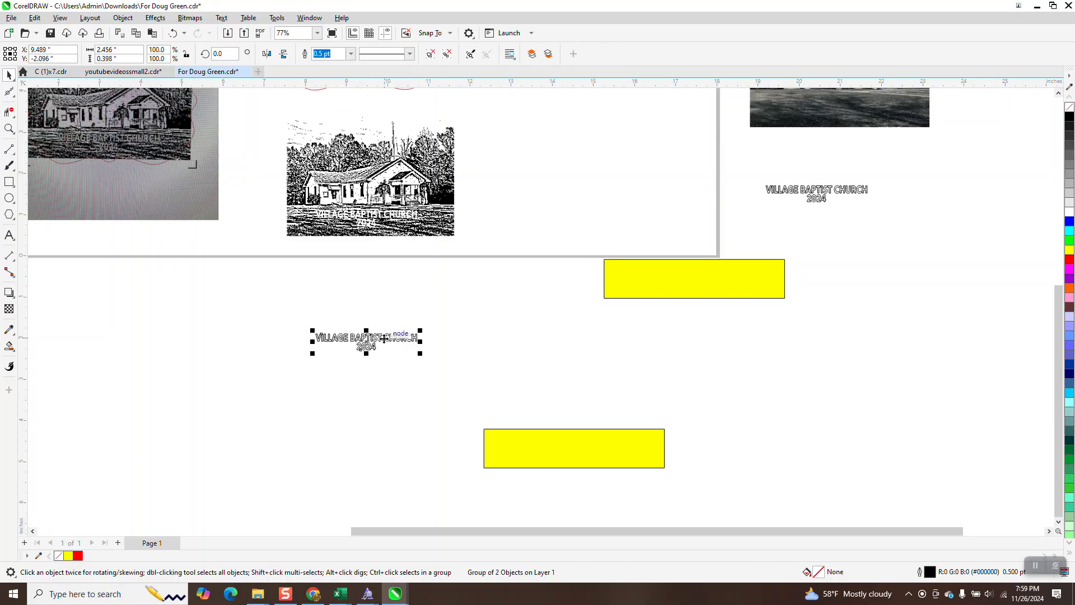
{"action": "key", "text": "Up"}
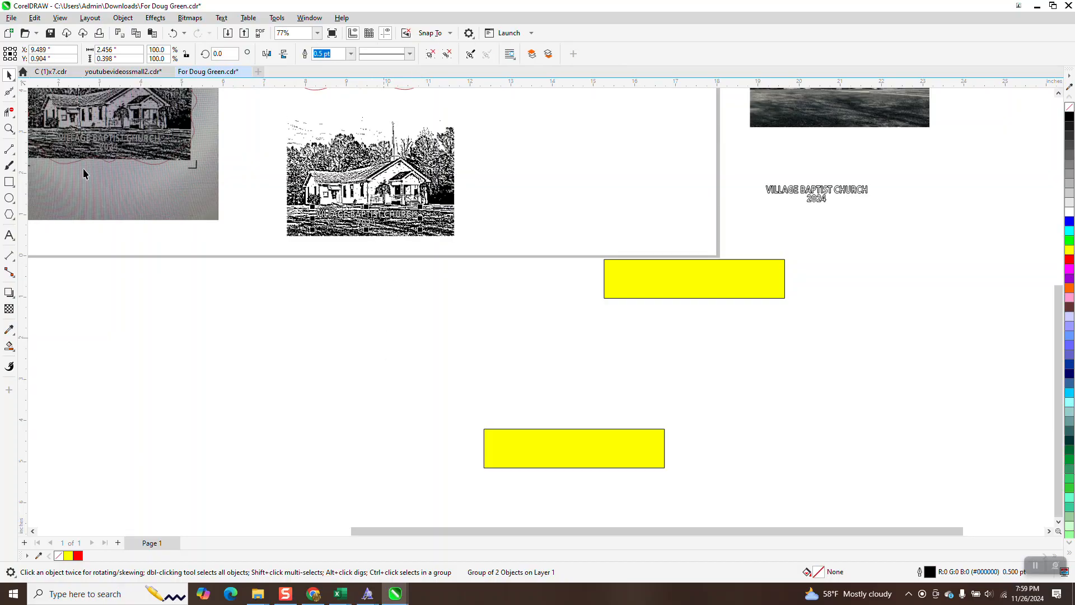
Inspect the outlined cutout up close, and test its transparency by placing the yellow rectangle behind the image and moving it back out
{"action": "left_click", "coordinate": [9, 129]}
{"action": "left_click_drag", "start_coordinate": [291, 197], "coordinate": [448, 260]}
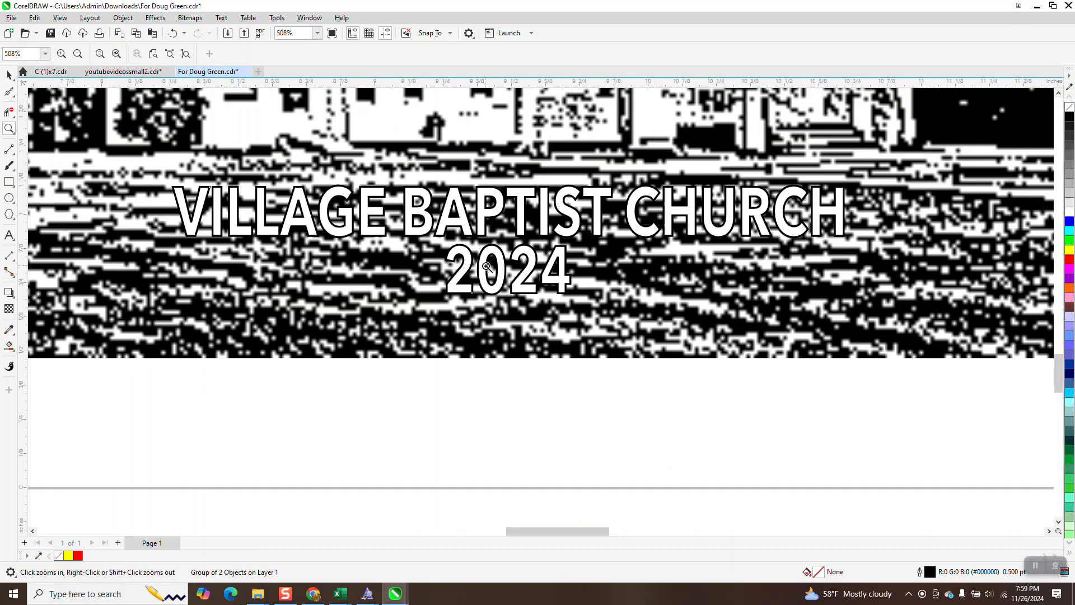
{"action": "scroll", "coordinate": [487, 269], "scroll_direction": "down", "scroll_amount": 4}
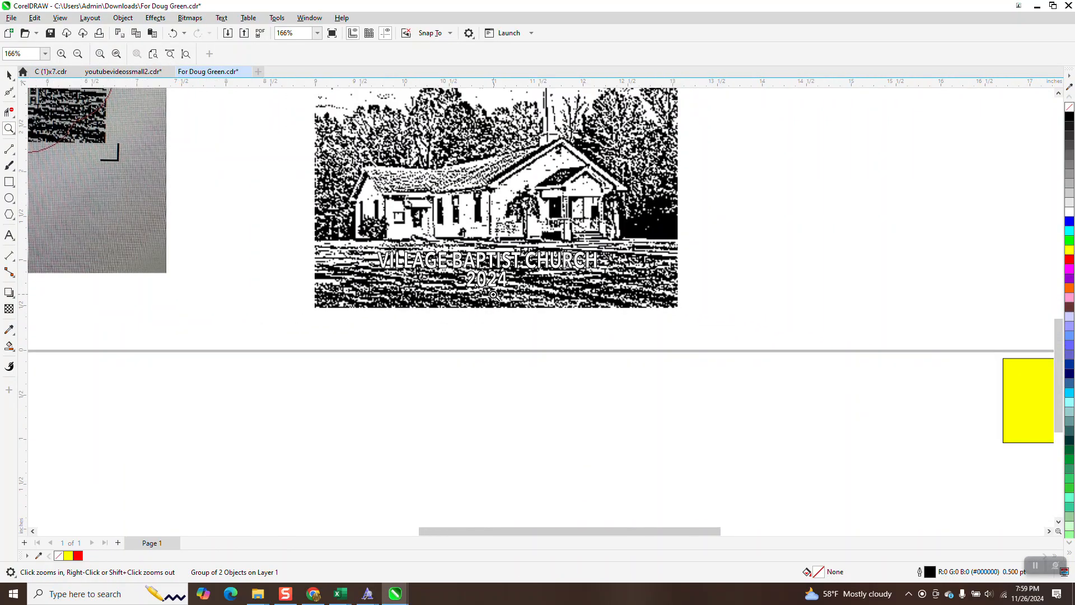
{"action": "left_click", "coordinate": [9, 75]}
{"action": "scroll", "coordinate": [566, 445], "scroll_direction": "down", "scroll_amount": 1}
{"action": "left_click_drag", "start_coordinate": [943, 412], "coordinate": [442, 335]}
{"action": "left_click_drag", "start_coordinate": [644, 328], "coordinate": [1070, 446]}
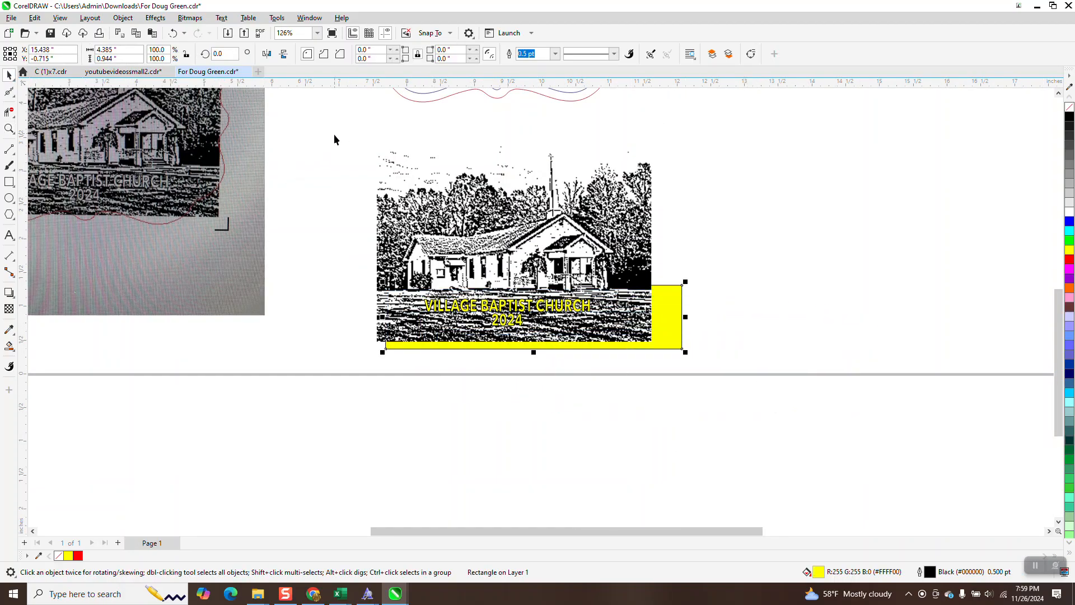
{"action": "left_click", "coordinate": [732, 273]}
{"action": "left_click_drag", "start_coordinate": [678, 309], "coordinate": [1029, 335]}
Group the church image with the outlined text that lies over its cutout
{"action": "left_click_drag", "start_coordinate": [291, 118], "coordinate": [629, 369]}
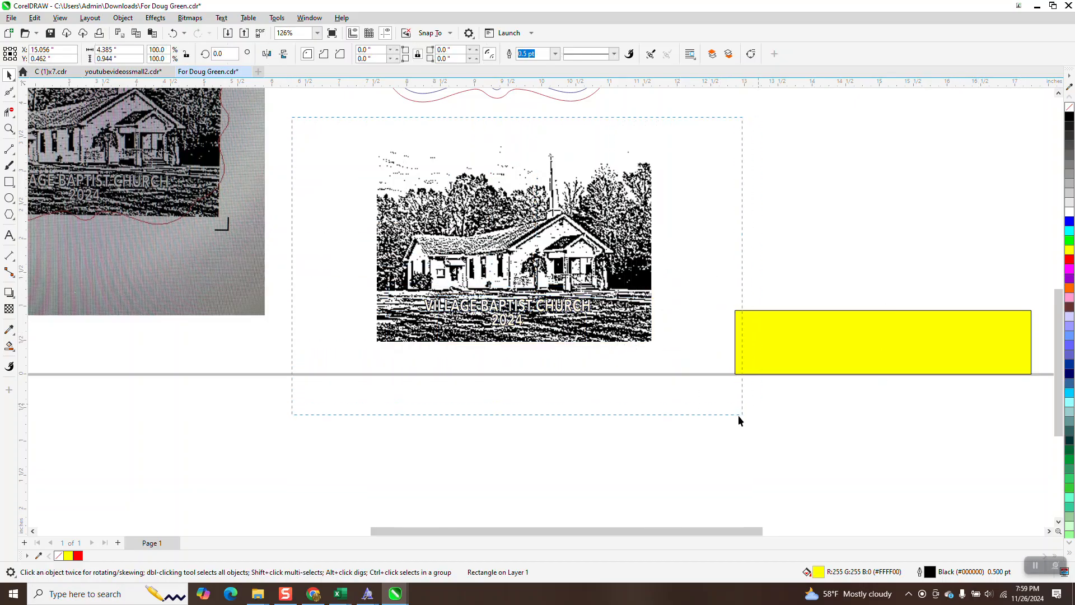
{"action": "left_click_drag", "start_coordinate": [738, 415], "coordinate": [698, 420]}
{"action": "key", "text": "ctrl+g"}
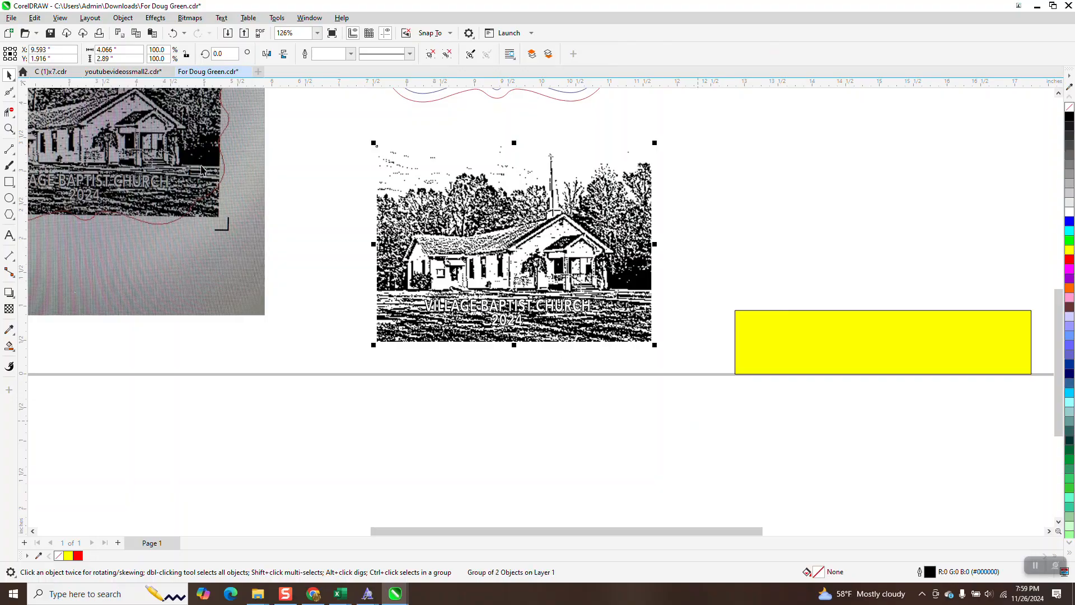
Move the grouped church image slightly up and left, beneath the empty plaque outline
{"action": "scroll", "coordinate": [227, 231], "scroll_direction": "down", "scroll_amount": 2}
{"action": "scroll", "coordinate": [484, 303], "scroll_direction": "down", "scroll_amount": 1}
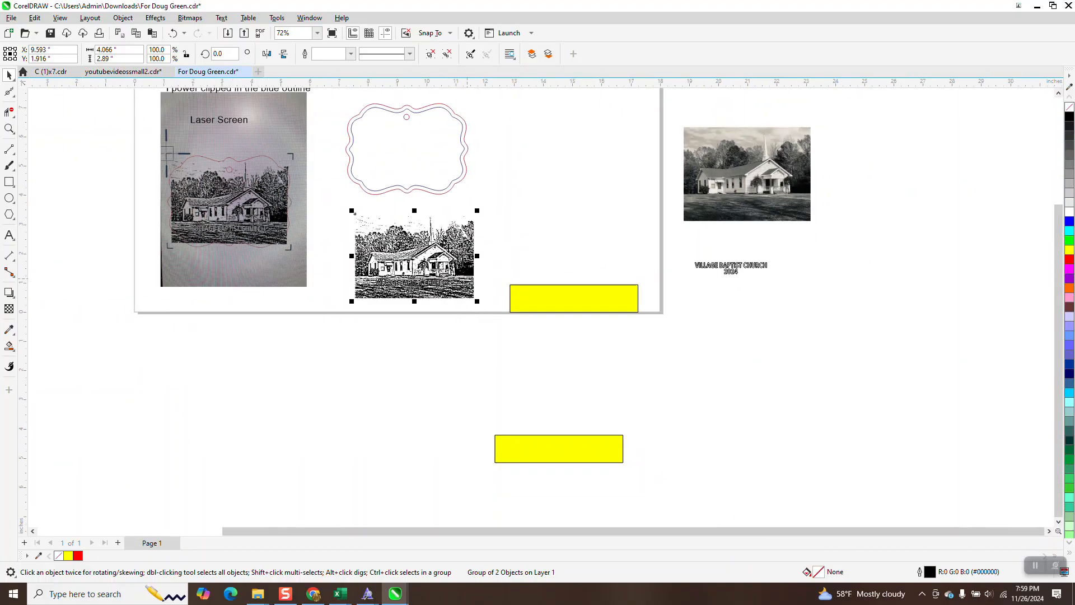
{"action": "left_click_drag", "start_coordinate": [442, 256], "coordinate": [433, 249]}
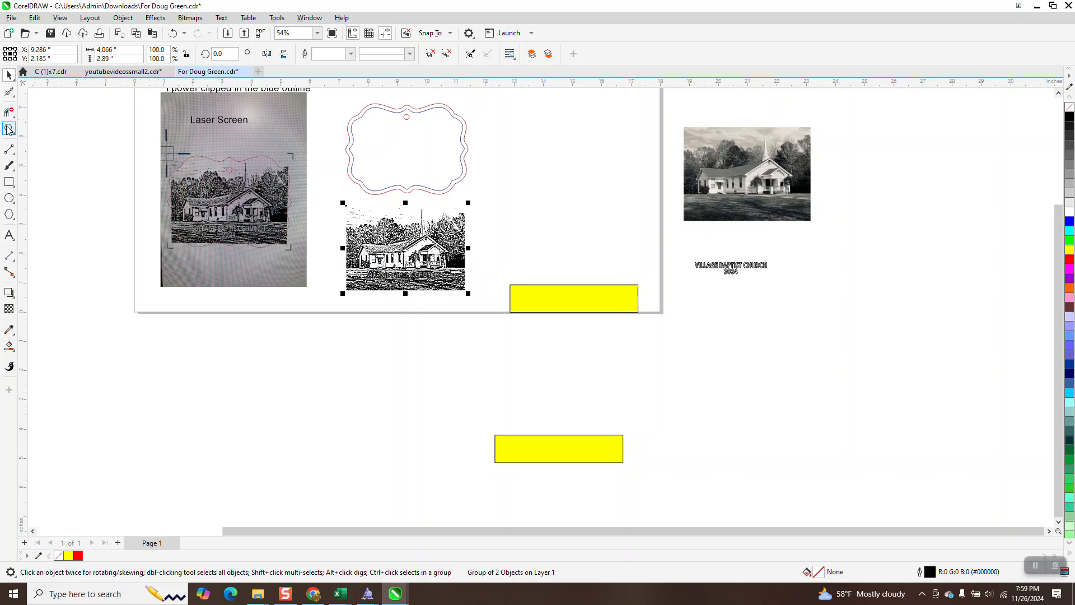
Give the inner plaque contour a yellow 3.0 pt outline
{"action": "left_click", "coordinate": [9, 128]}
{"action": "left_click_drag", "start_coordinate": [344, 101], "coordinate": [556, 223]}
{"action": "left_click", "coordinate": [8, 75]}
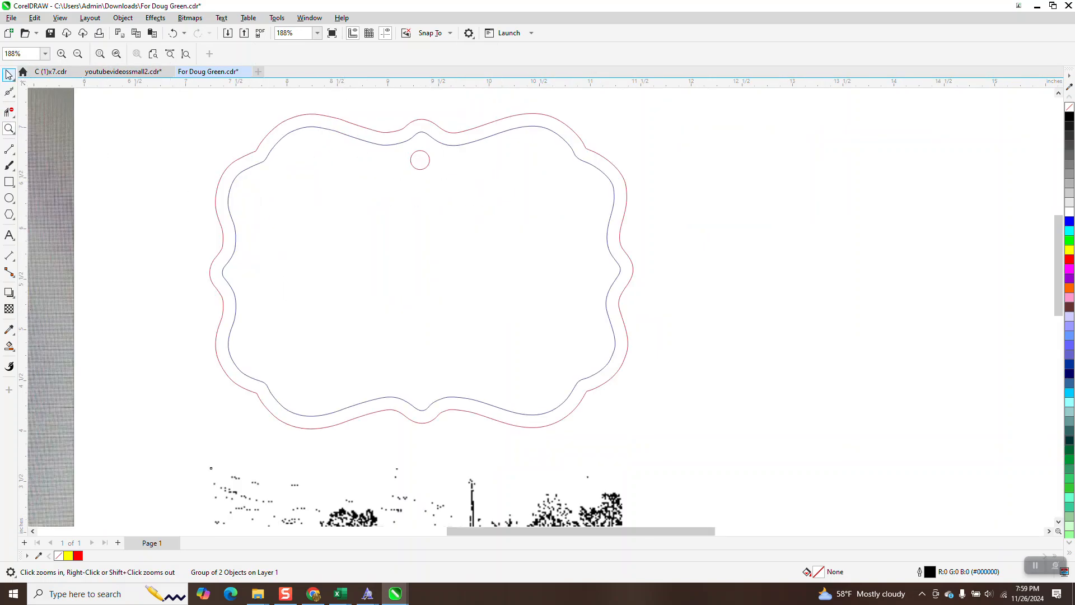
{"action": "left_click", "coordinate": [387, 145]}
{"action": "right_click", "coordinate": [1069, 255]}
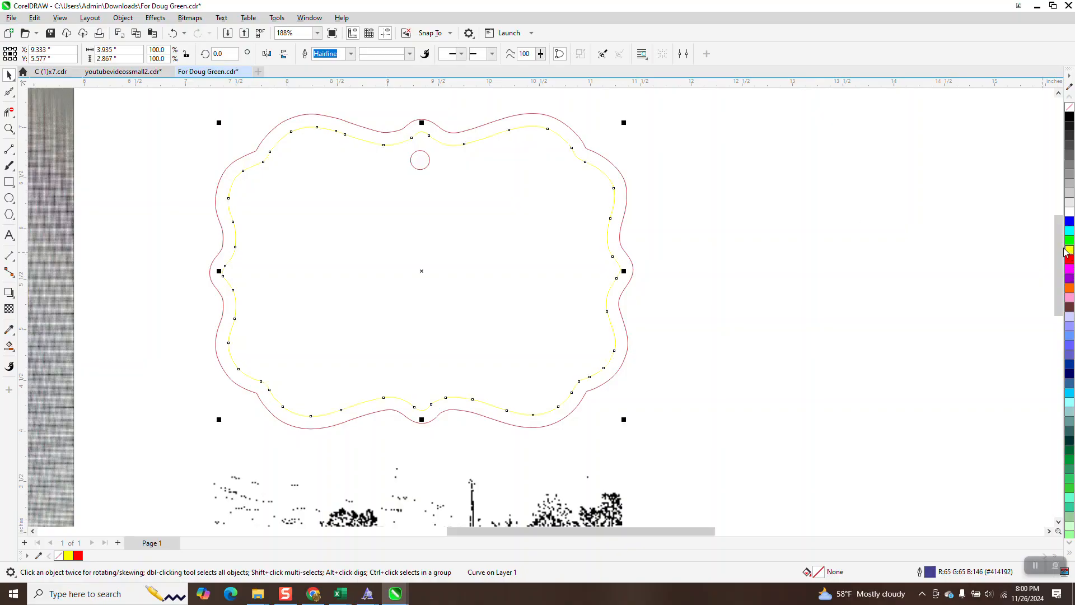
{"action": "left_click", "coordinate": [351, 54]}
{"action": "left_click", "coordinate": [319, 141]}
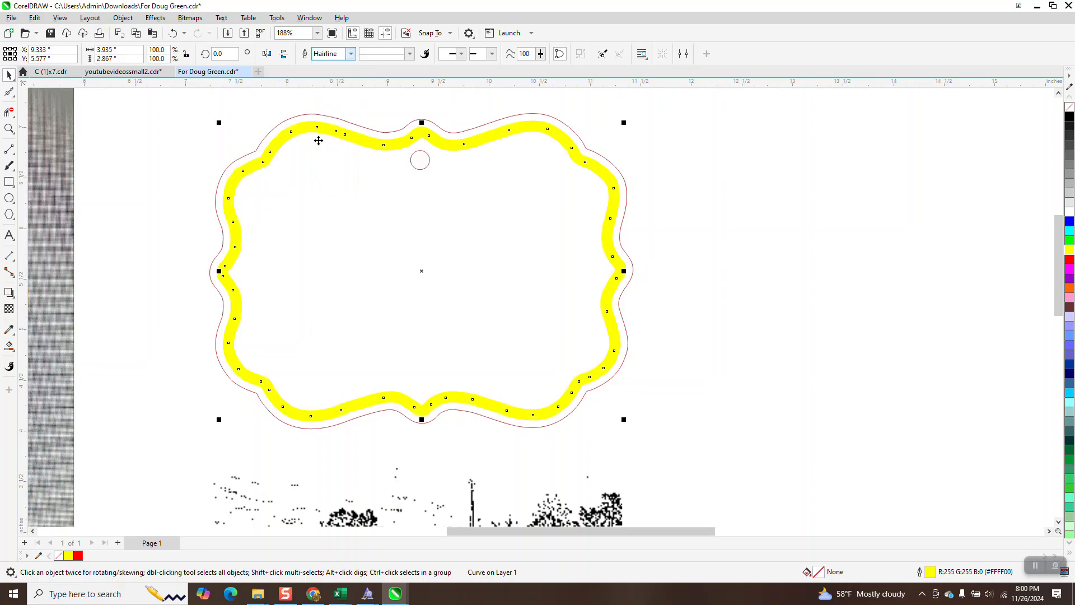
{"action": "left_click", "coordinate": [351, 54]}
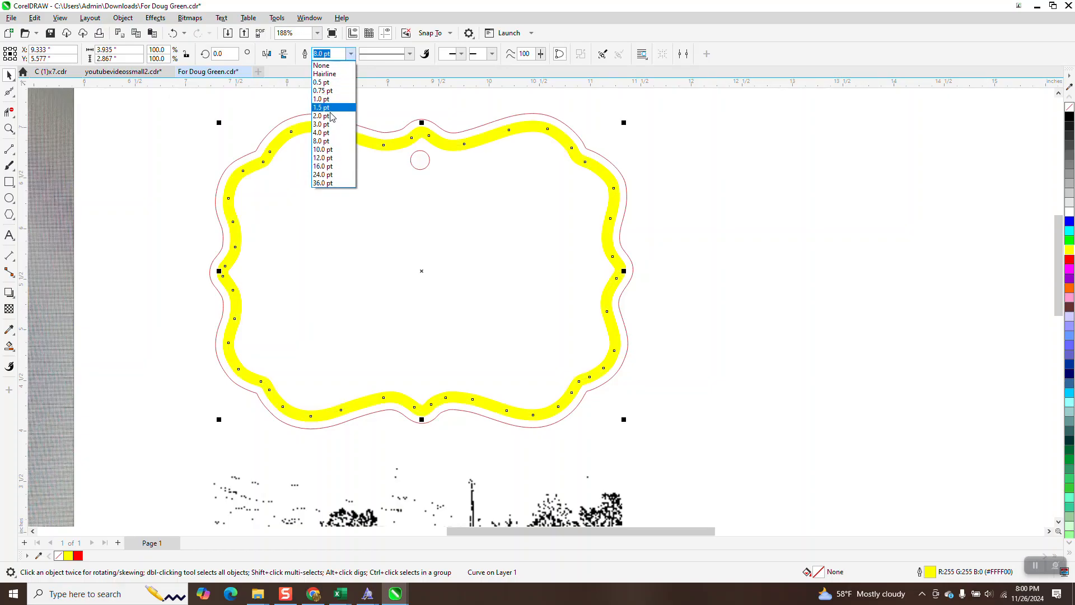
{"action": "left_click", "coordinate": [337, 125]}
Place the grouped church image over the plaque contours and send it to the back
{"action": "scroll", "coordinate": [384, 149], "scroll_direction": "down", "scroll_amount": 2}
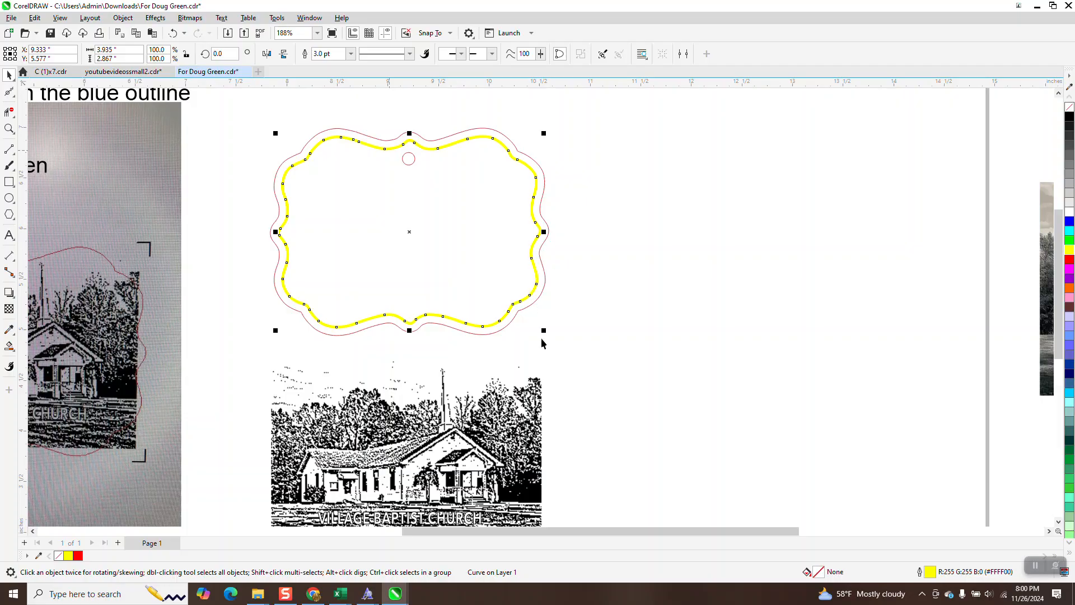
{"action": "left_click_drag", "start_coordinate": [530, 444], "coordinate": [532, 213]}
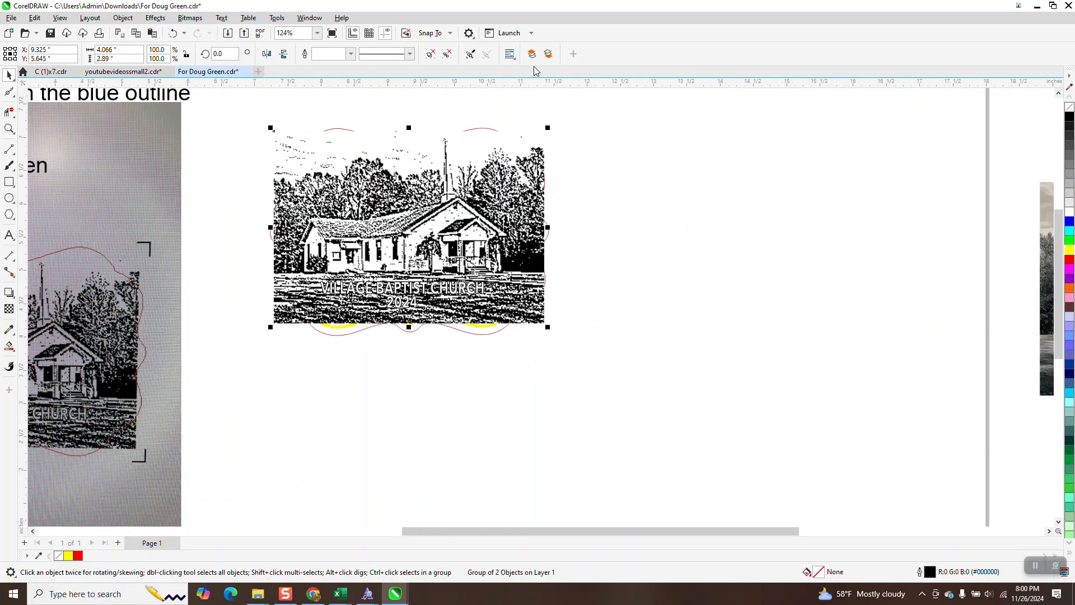
{"action": "left_click", "coordinate": [548, 55]}
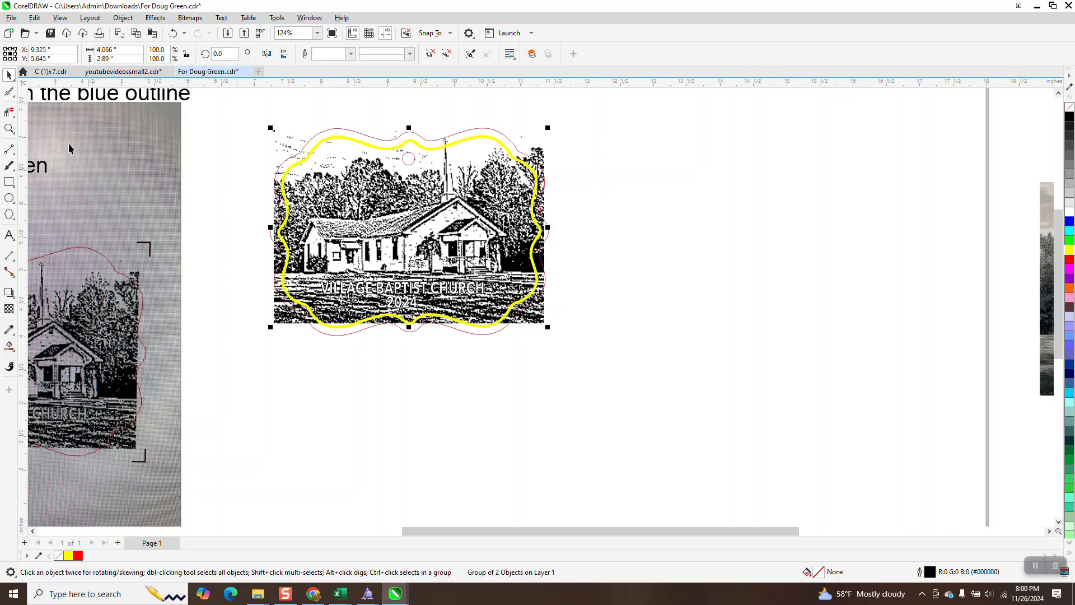
Move the church image about 0.05 inch down so it fills the lower part of the yellow contour
{"action": "left_click", "coordinate": [9, 129]}
{"action": "left_click_drag", "start_coordinate": [247, 141], "coordinate": [677, 424]}
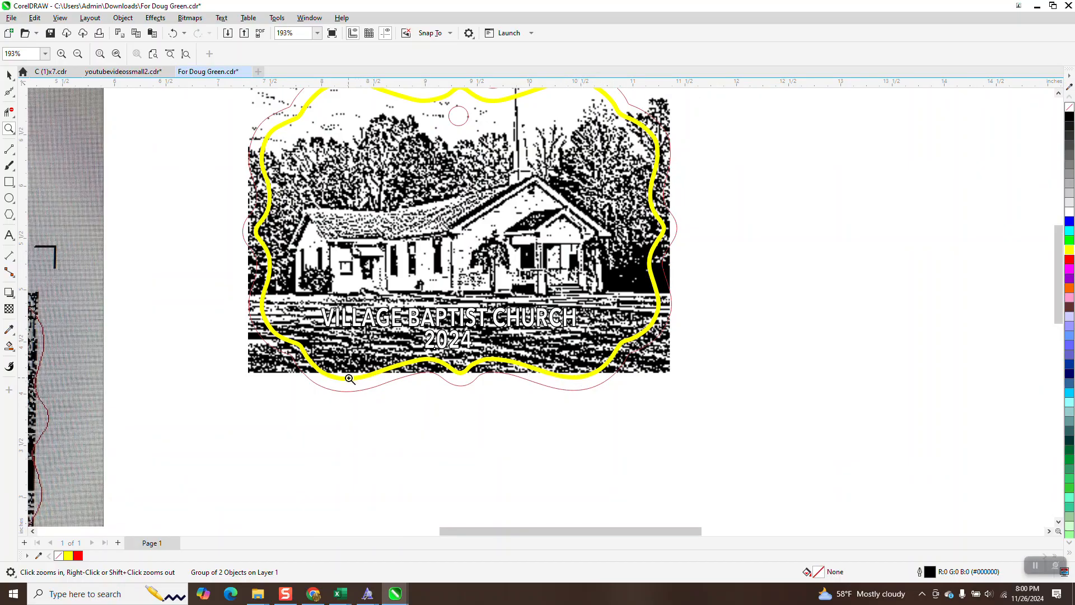
{"action": "left_click", "coordinate": [9, 74]}
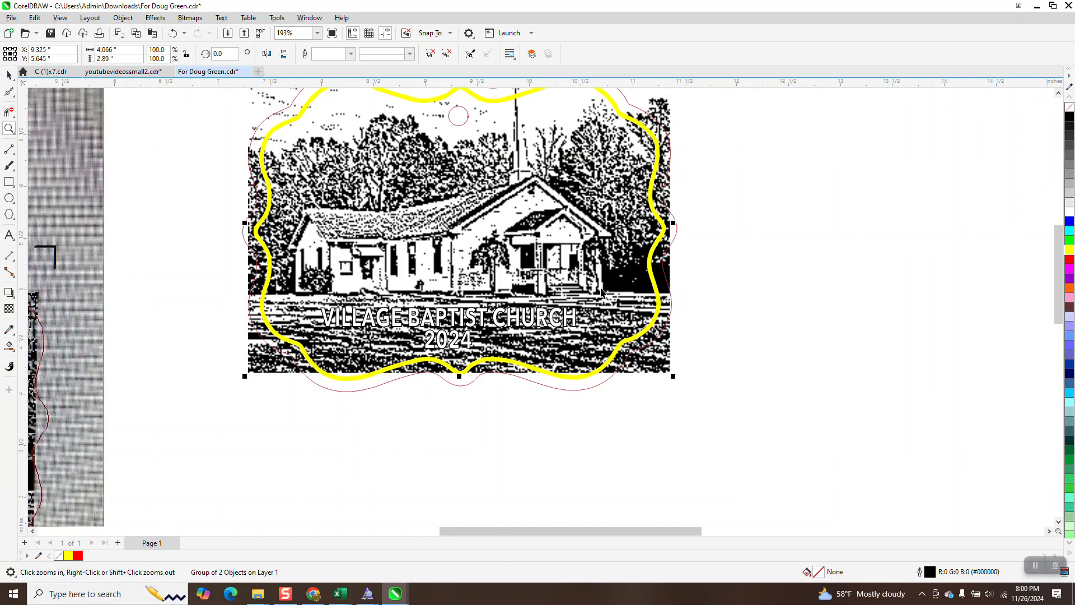
{"action": "left_click_drag", "start_coordinate": [664, 360], "coordinate": [665, 364]}
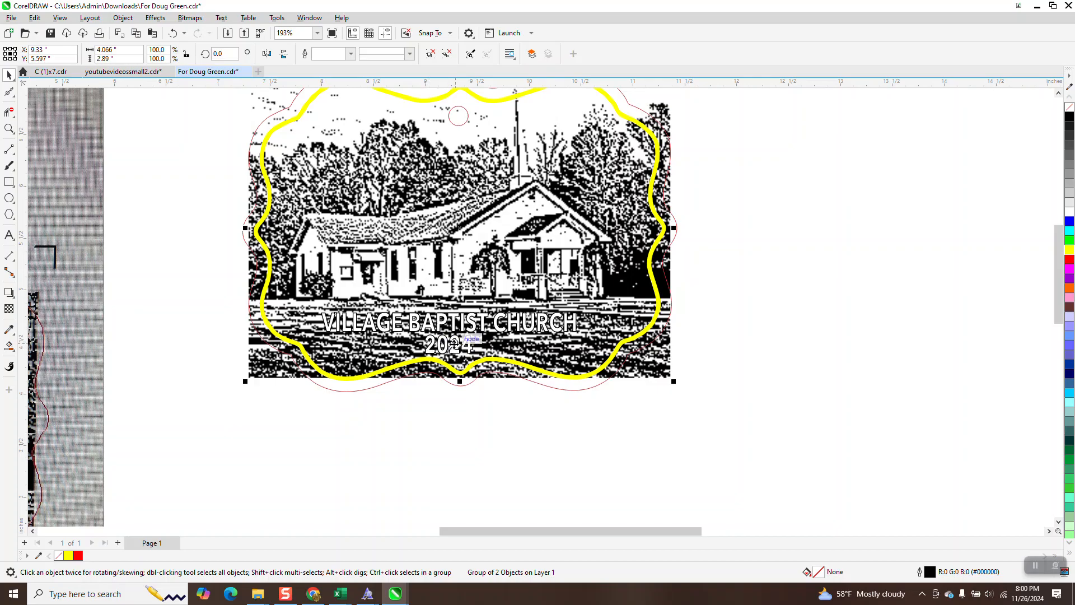
{"action": "scroll", "coordinate": [511, 349], "scroll_direction": "down", "scroll_amount": 1}
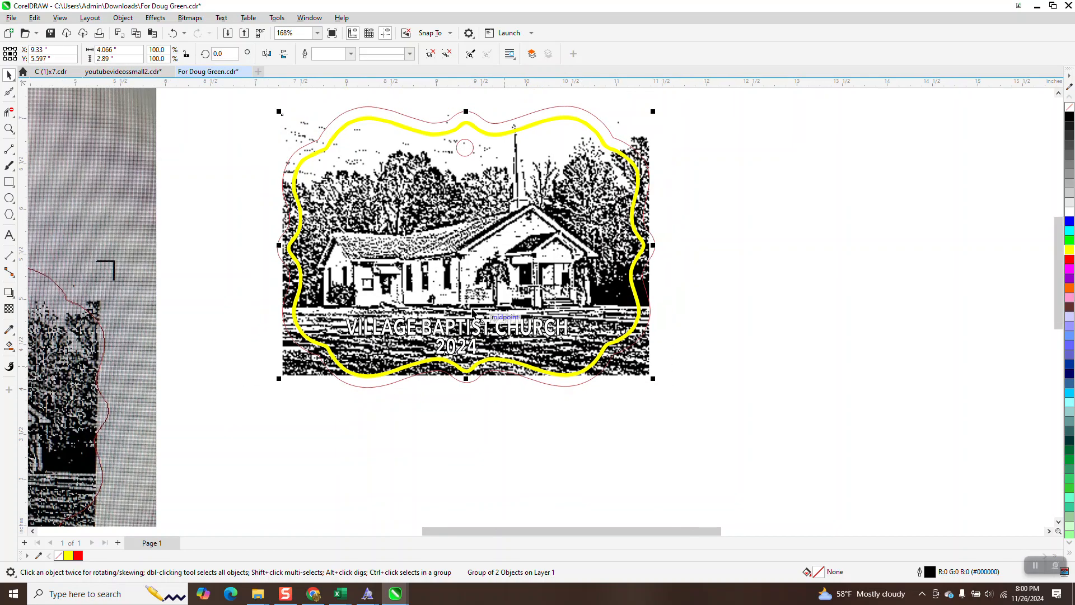
{"action": "left_click", "coordinate": [592, 425]}
{"action": "left_click", "coordinate": [576, 386]}
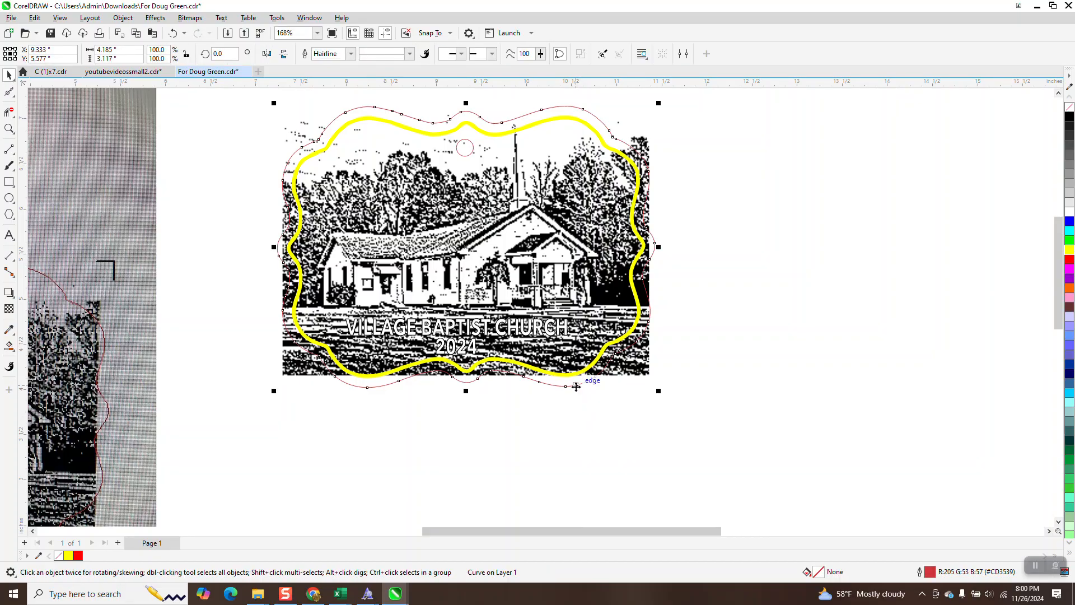
{"action": "key", "text": "Down"}
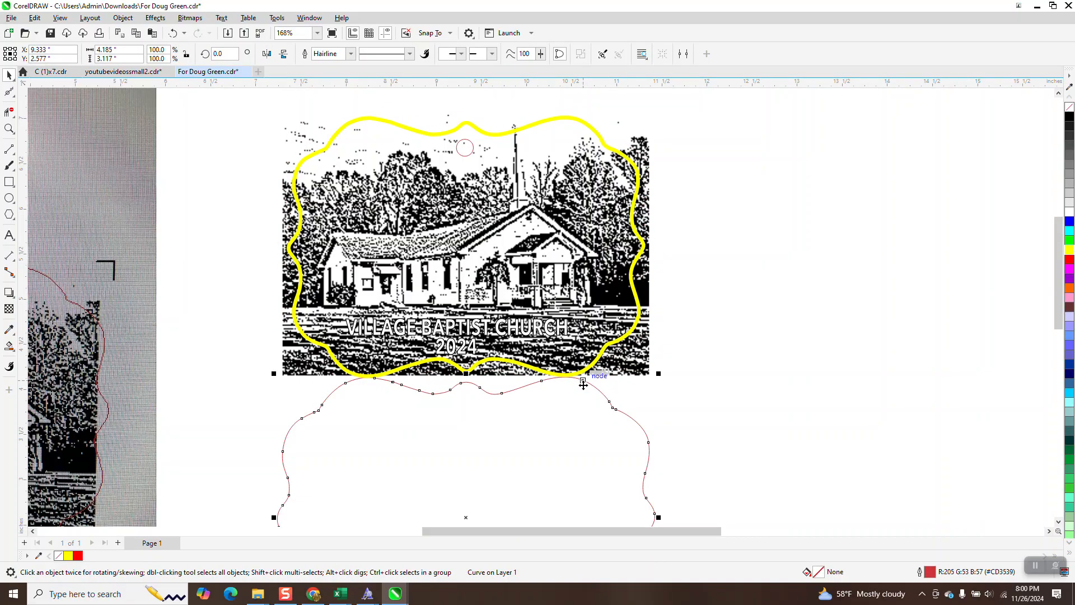
{"action": "key", "text": "Up"}
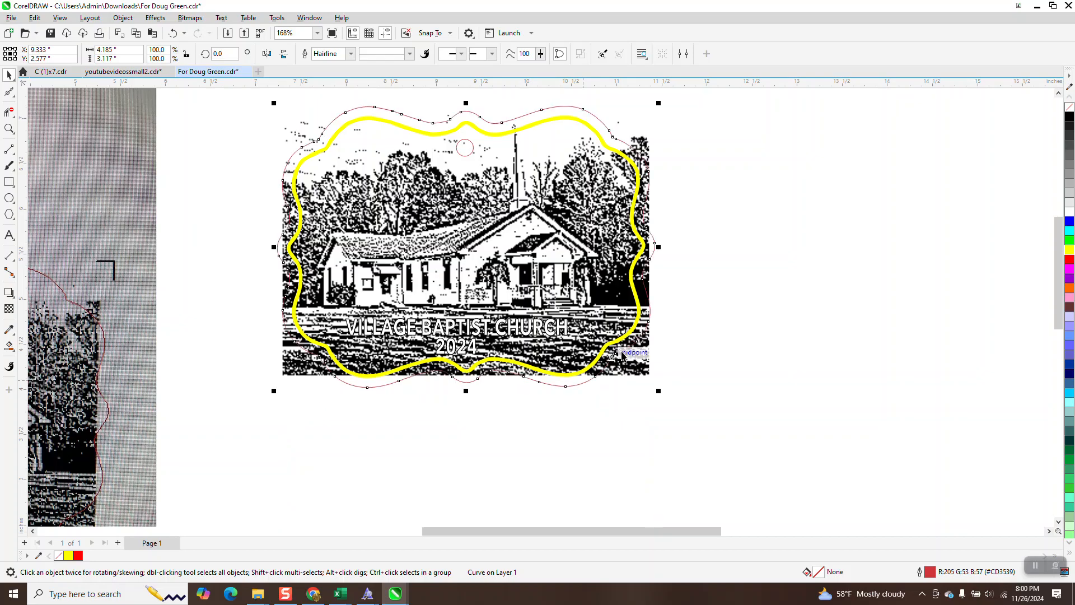
Set the nudge distance to 4 inches and nudge the outer red contour and the hanging-hole circle down below the image
{"action": "left_click", "coordinate": [689, 276]}
{"action": "left_click", "coordinate": [381, 54]}
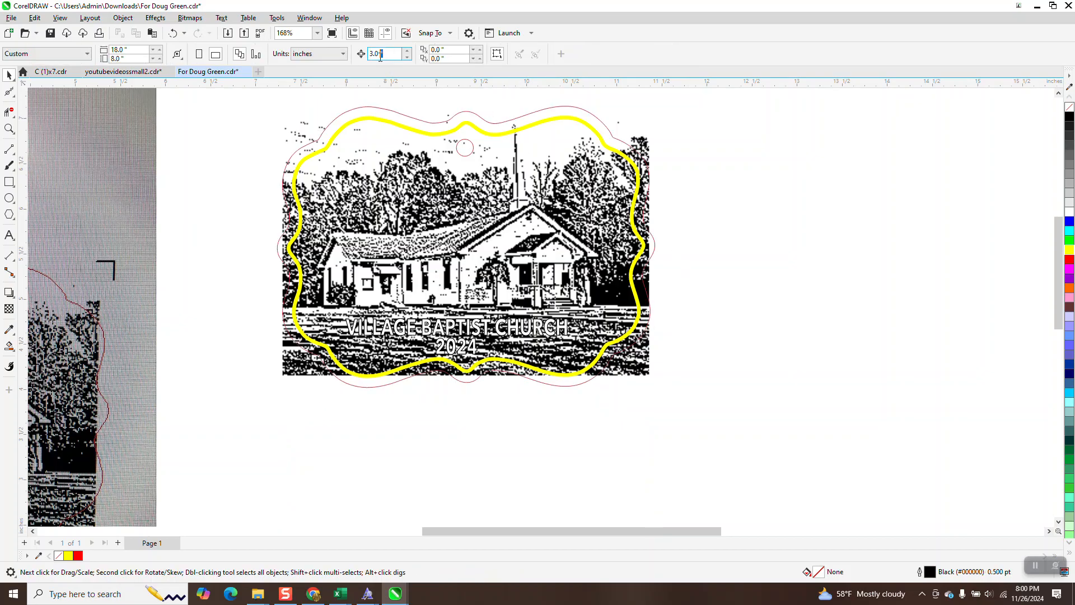
{"action": "type", "text": "4"}
{"action": "left_click", "coordinate": [574, 386]}
{"action": "key", "text": "Down"}
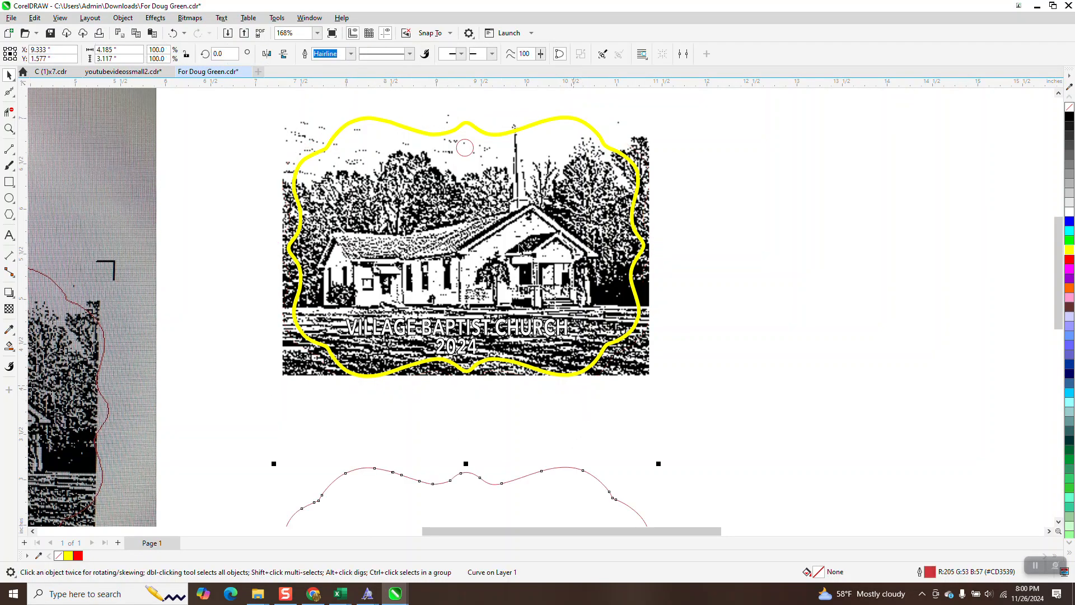
{"action": "left_click", "coordinate": [470, 147]}
{"action": "key", "text": "Down"}
{"action": "scroll", "coordinate": [460, 259], "scroll_direction": "down", "scroll_amount": 1}
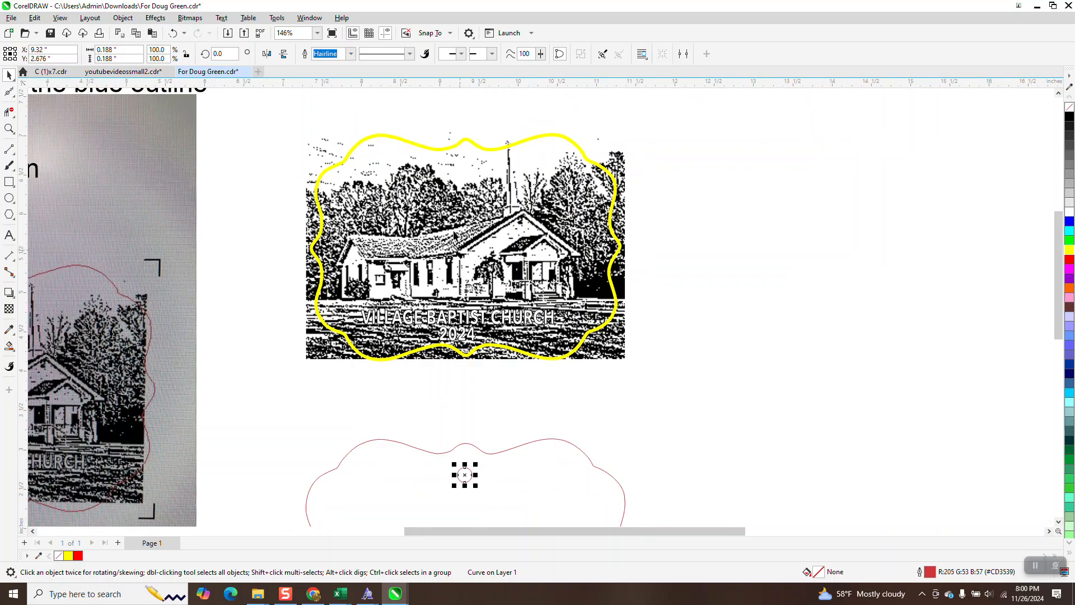
Change the yellow inner contour to a red hairline
{"action": "left_click", "coordinate": [441, 150]}
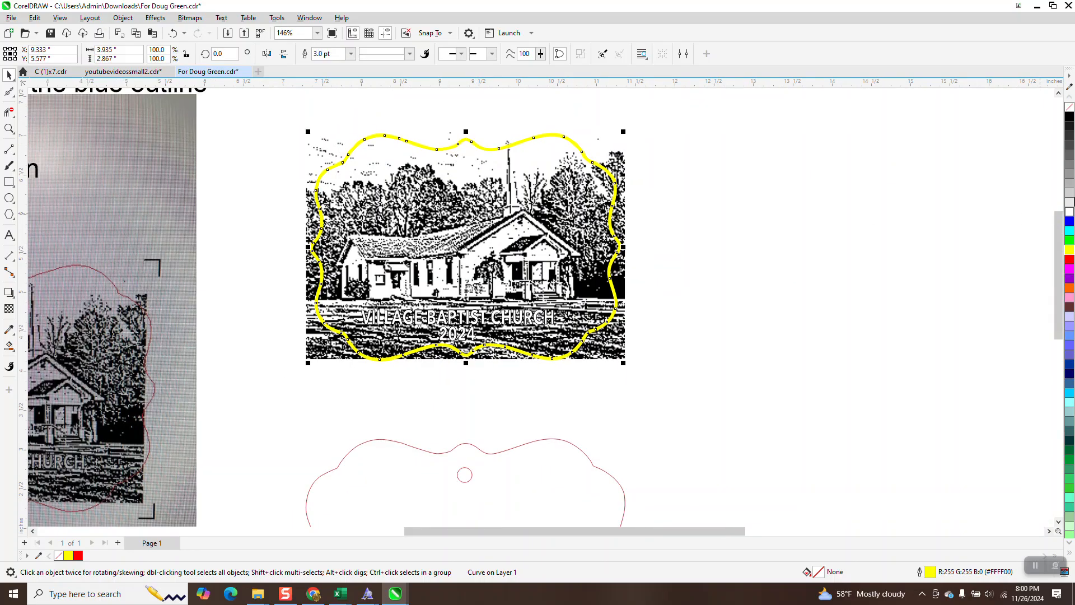
{"action": "right_click", "coordinate": [1069, 260]}
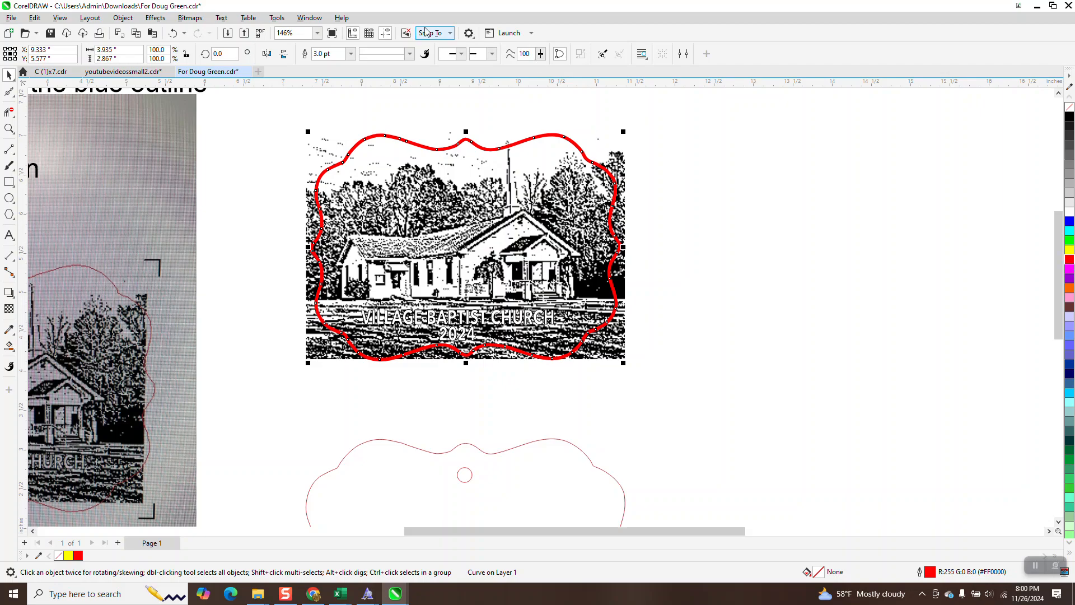
{"action": "left_click", "coordinate": [350, 54]}
{"action": "left_click", "coordinate": [342, 92]}
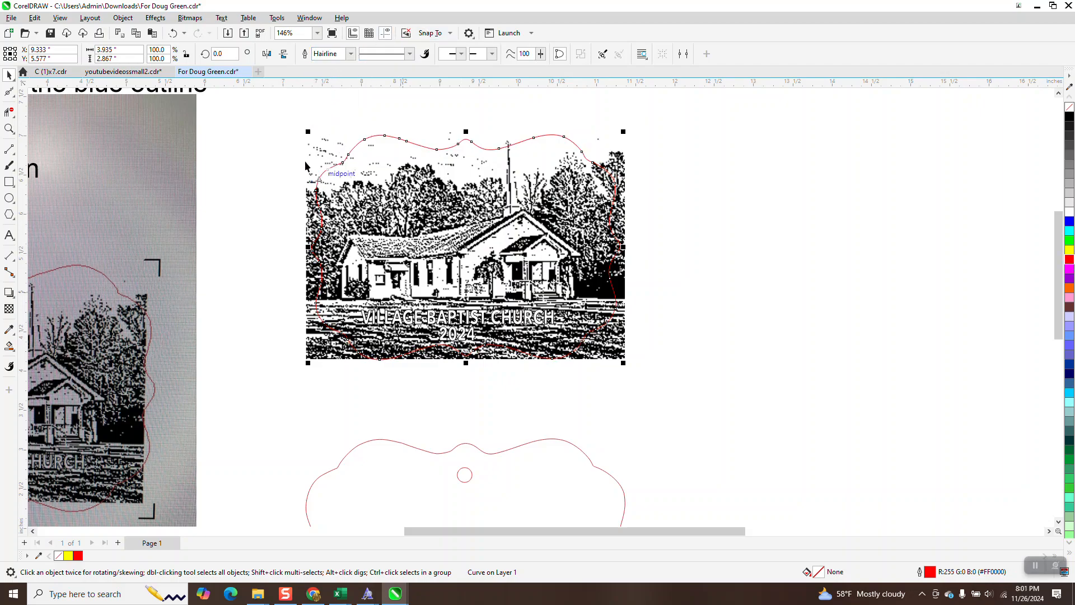
Intersect the church image with the inner contour and nudge the resulting piece 4 inches down into the outer contour
{"action": "left_click_drag", "start_coordinate": [278, 99], "coordinate": [707, 421]}
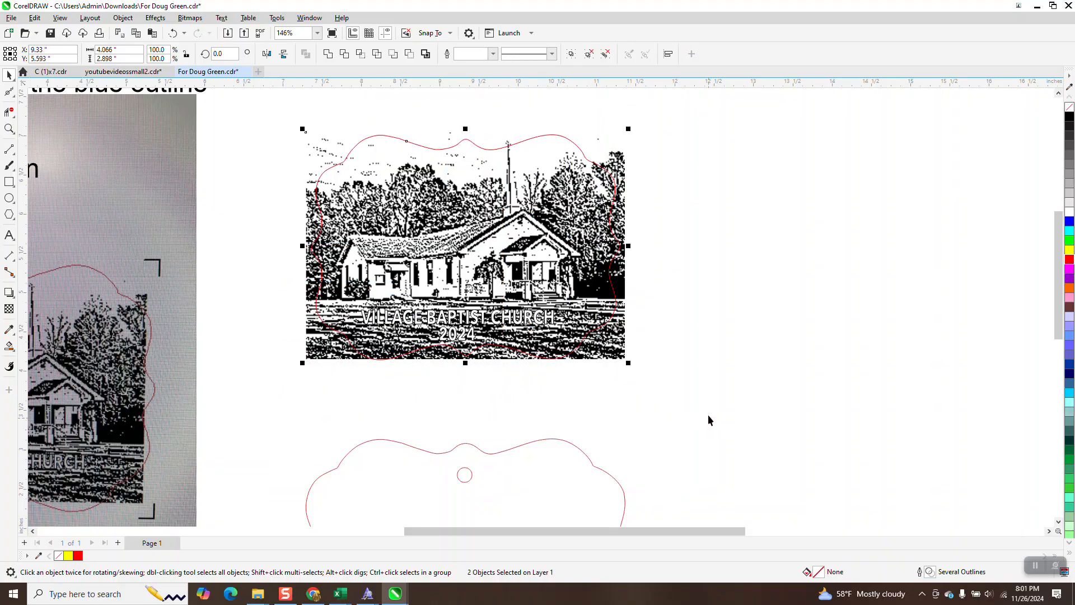
{"action": "left_click", "coordinate": [361, 55]}
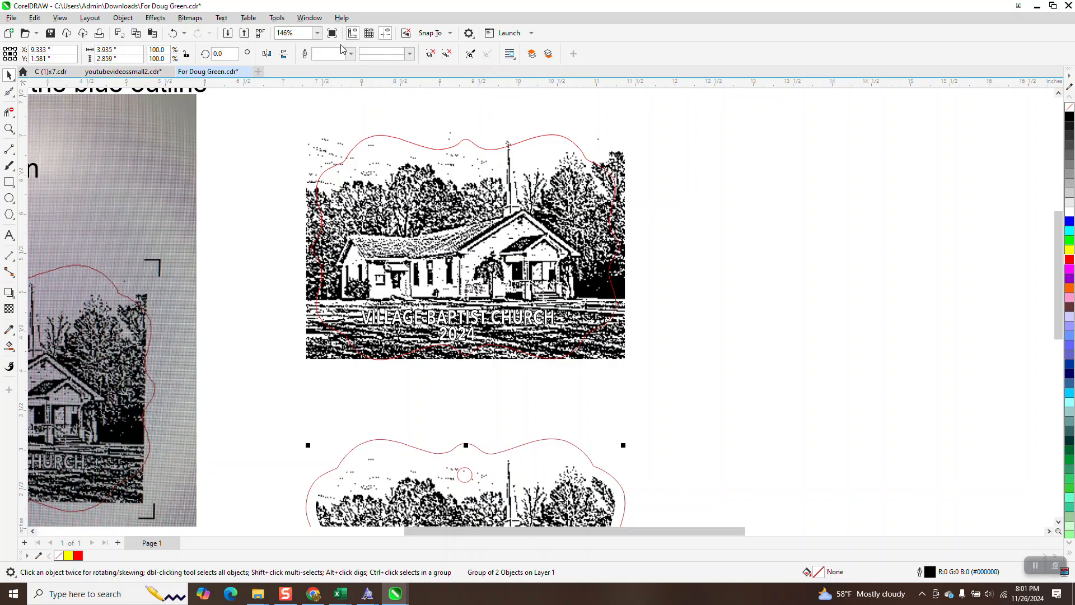
{"action": "scroll", "coordinate": [361, 166], "scroll_direction": "down", "scroll_amount": 1}
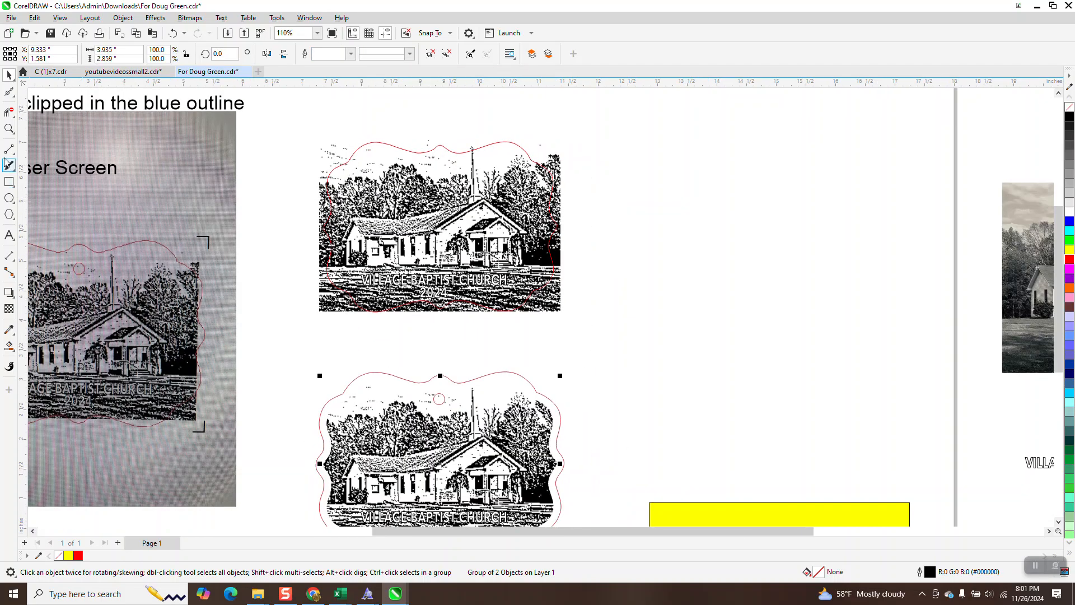
Examine the contour-shaped church image up close inside the outer red outline
{"action": "left_click", "coordinate": [9, 128]}
{"action": "scroll", "coordinate": [451, 339], "scroll_direction": "down", "scroll_amount": 1}
{"action": "left_click_drag", "start_coordinate": [354, 370], "coordinate": [600, 516]}
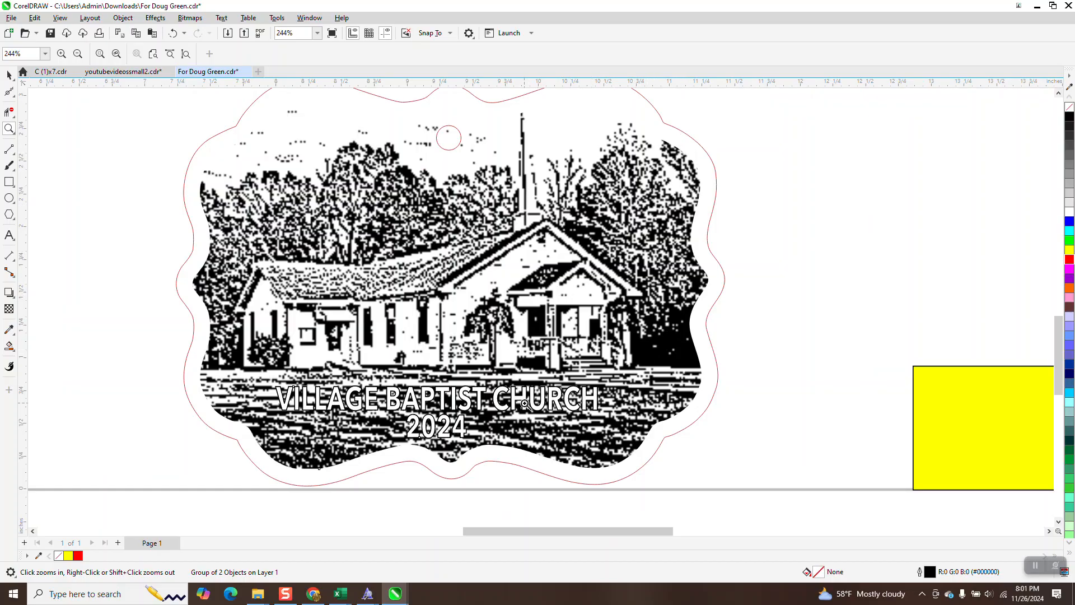
{"action": "scroll", "coordinate": [721, 397], "scroll_direction": "down", "scroll_amount": 1}
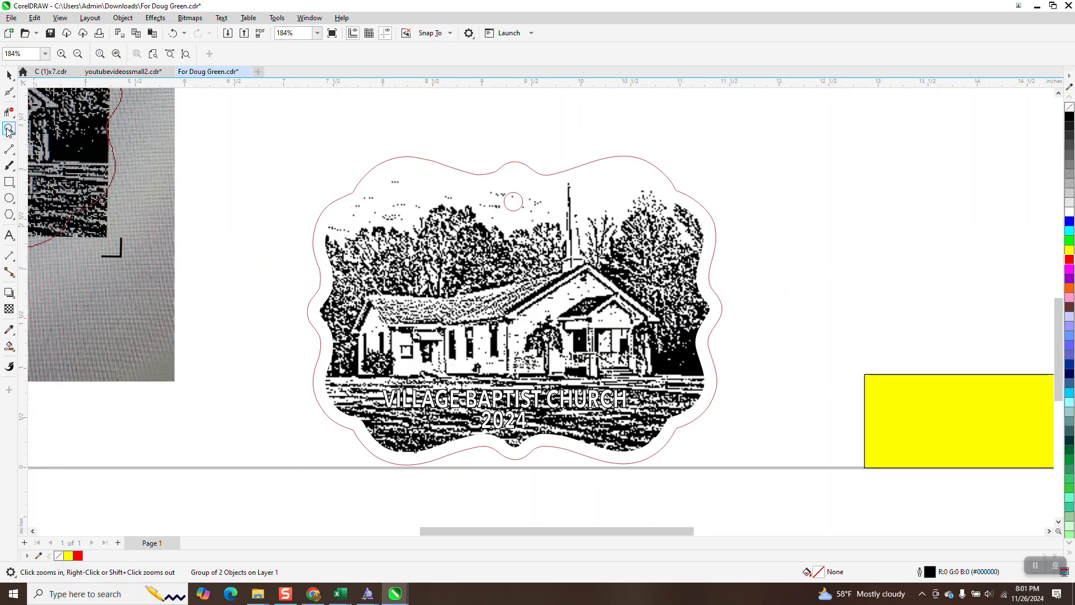
{"action": "left_click", "coordinate": [965, 409]}
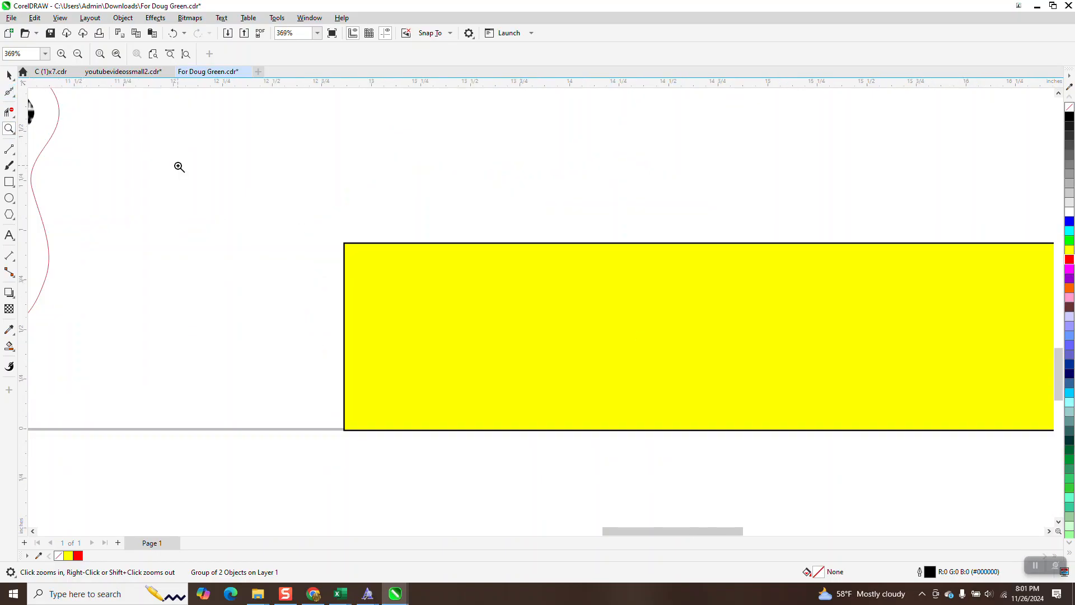
{"action": "scroll", "coordinate": [179, 167], "scroll_direction": "down", "scroll_amount": 1}
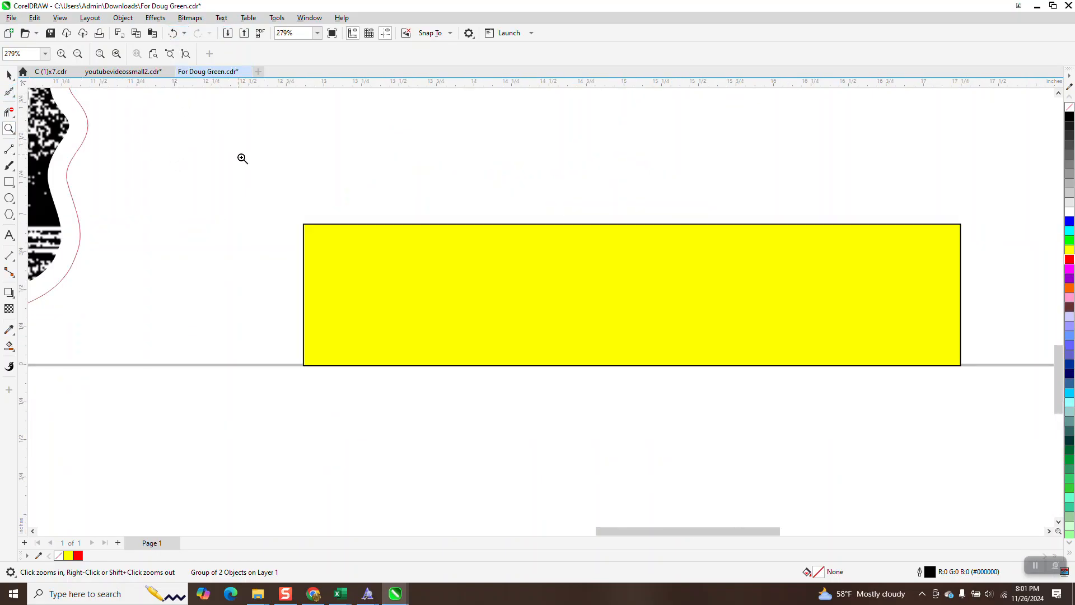
{"action": "scroll", "coordinate": [379, 267], "scroll_direction": "down", "scroll_amount": 5}
Stretch the yellow rectangle on the page upward to about 3.2 inches high
{"action": "left_click", "coordinate": [9, 74]}
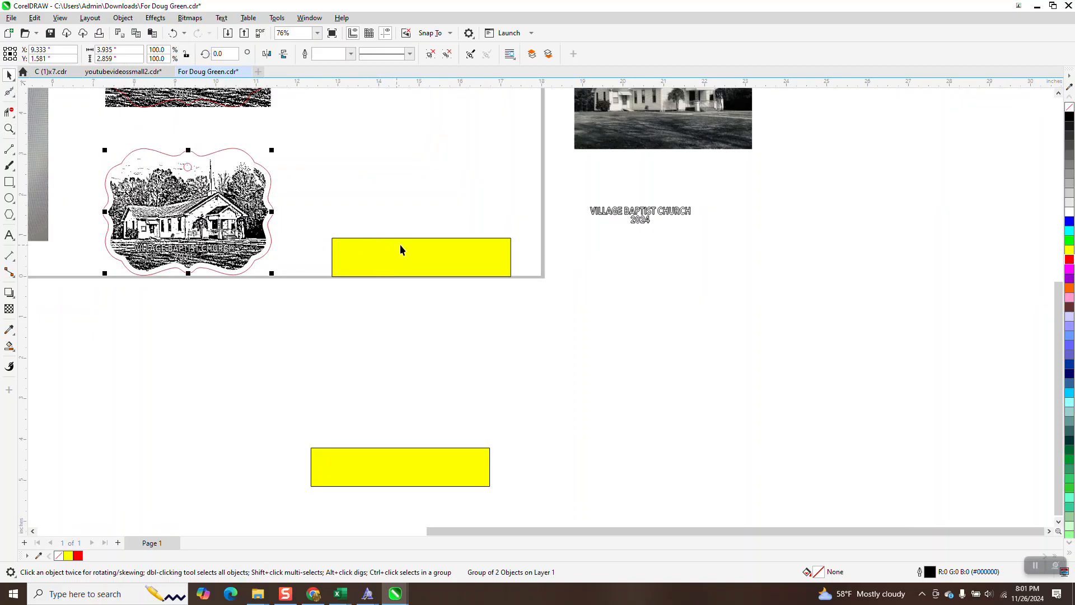
{"action": "left_click", "coordinate": [397, 249]}
{"action": "left_click_drag", "start_coordinate": [422, 235], "coordinate": [422, 144]}
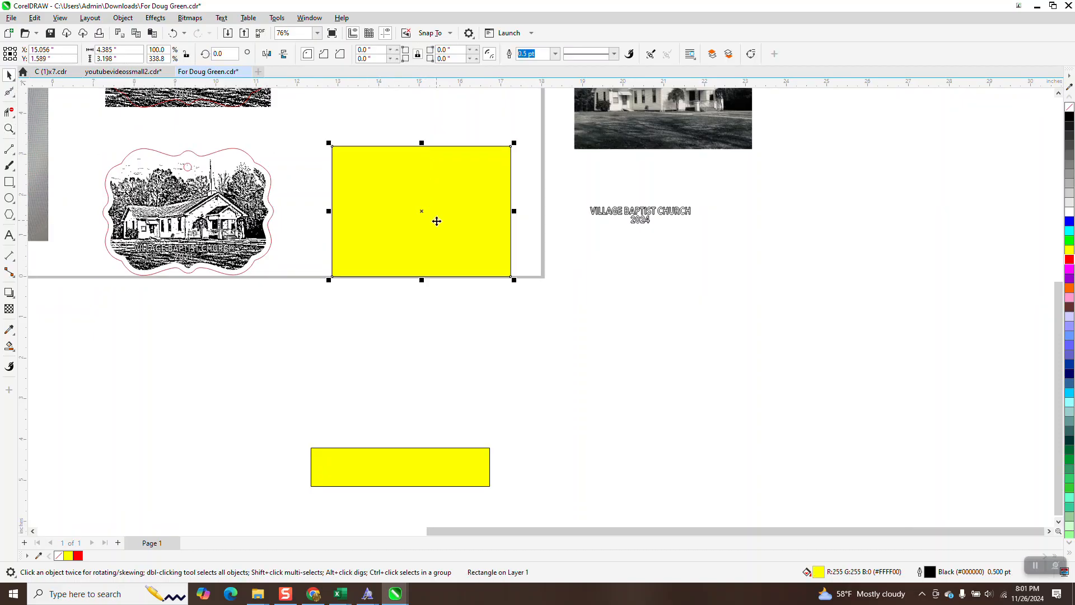
Place the yellow rectangle behind the contour-shaped church image and check the transparent lettering up close
{"action": "left_click_drag", "start_coordinate": [429, 218], "coordinate": [221, 220]}
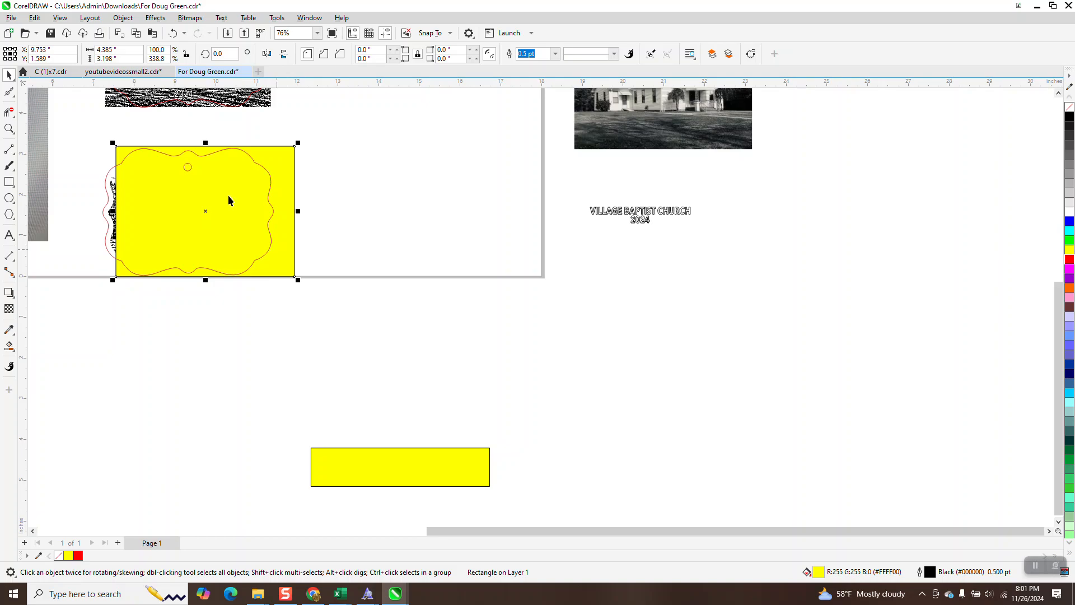
{"action": "left_click", "coordinate": [727, 54]}
{"action": "left_click", "coordinate": [9, 111]}
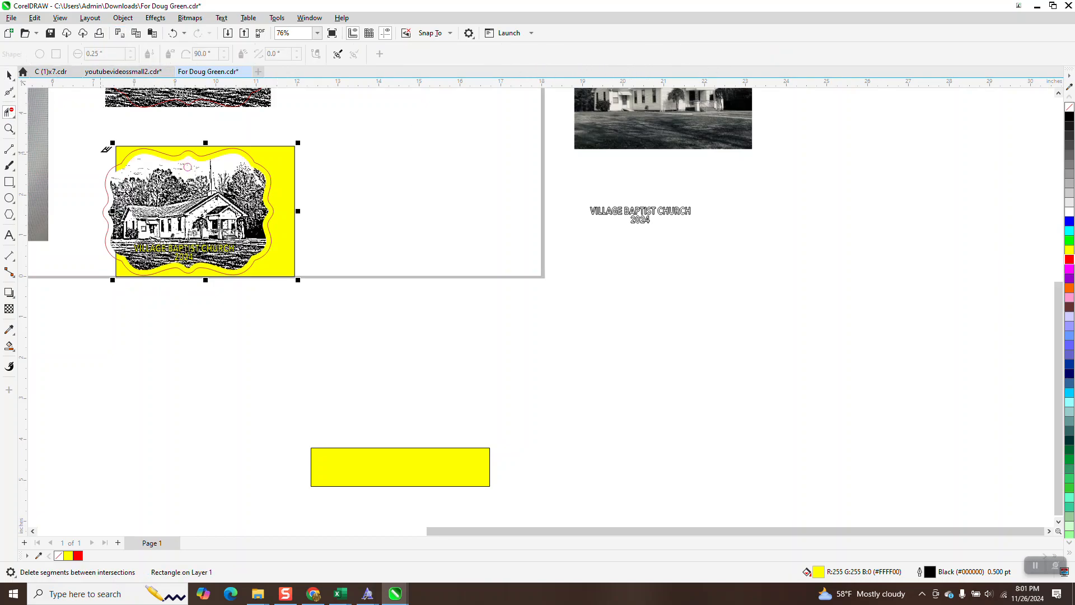
{"action": "left_click", "coordinate": [9, 128]}
{"action": "left_click_drag", "start_coordinate": [104, 146], "coordinate": [424, 325]}
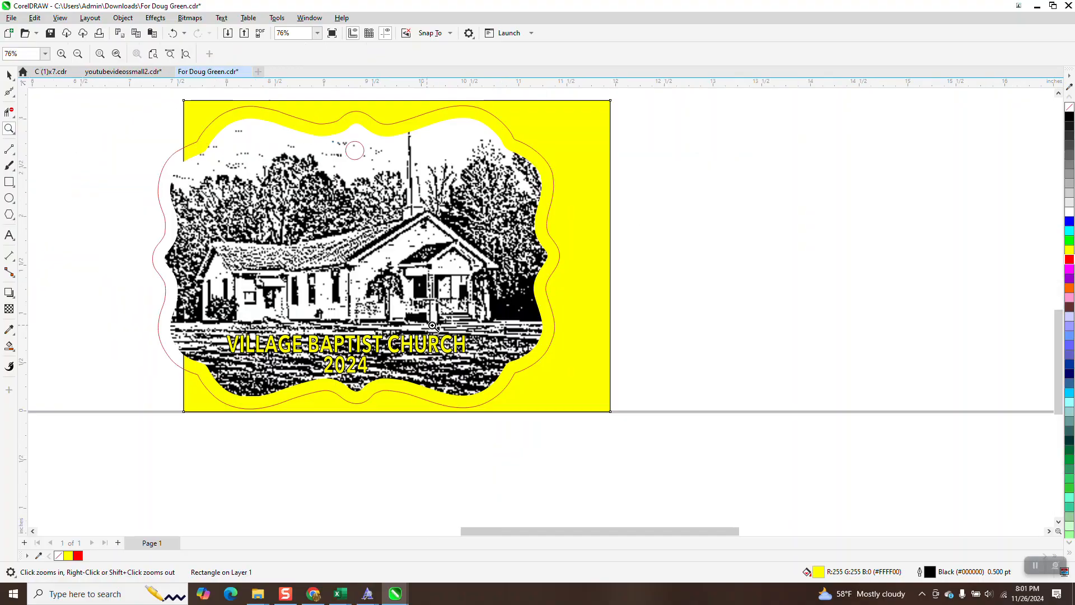
{"action": "left_click", "coordinate": [9, 75]}
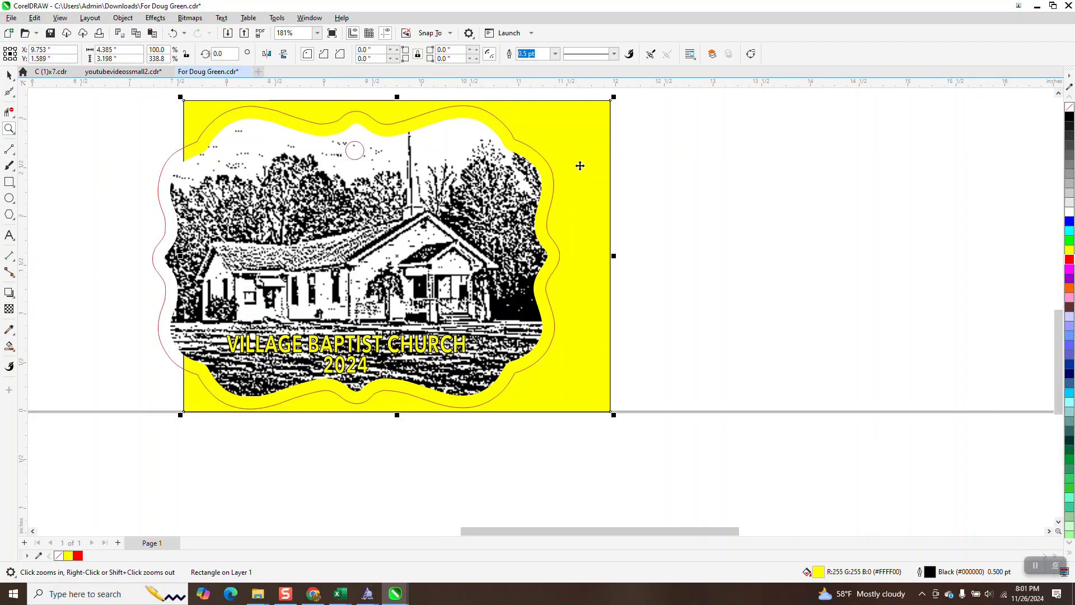
Delete the yellow rectangle behind the contour-shaped church image and the smaller yellow rectangle below the page
{"action": "left_click", "coordinate": [588, 174]}
{"action": "left_click_drag", "start_coordinate": [587, 169], "coordinate": [586, 167]}
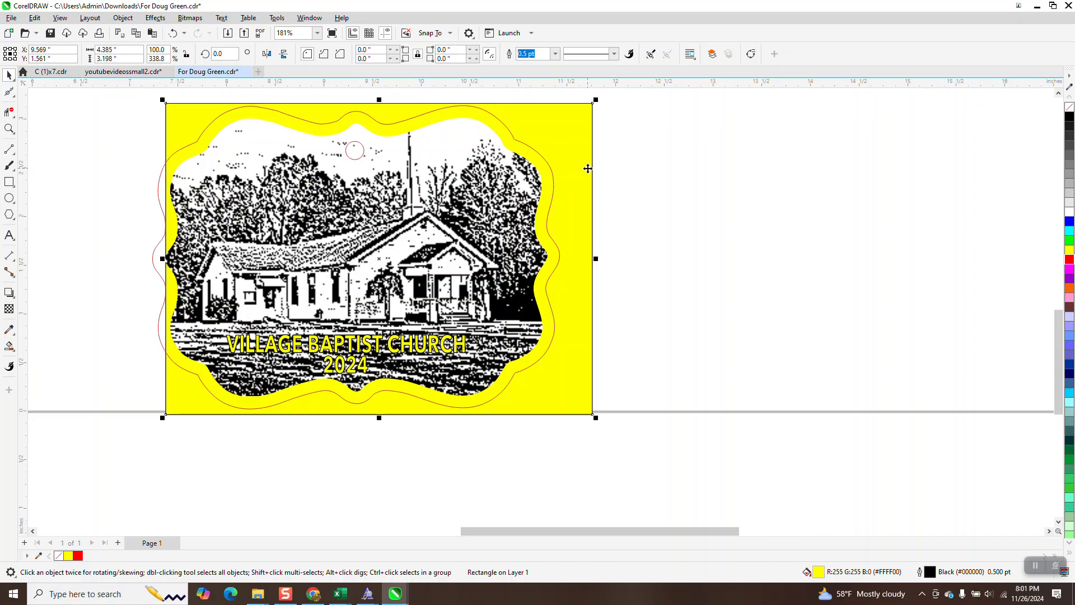
{"action": "left_click", "coordinate": [568, 223]}
{"action": "key", "text": "Delete"}
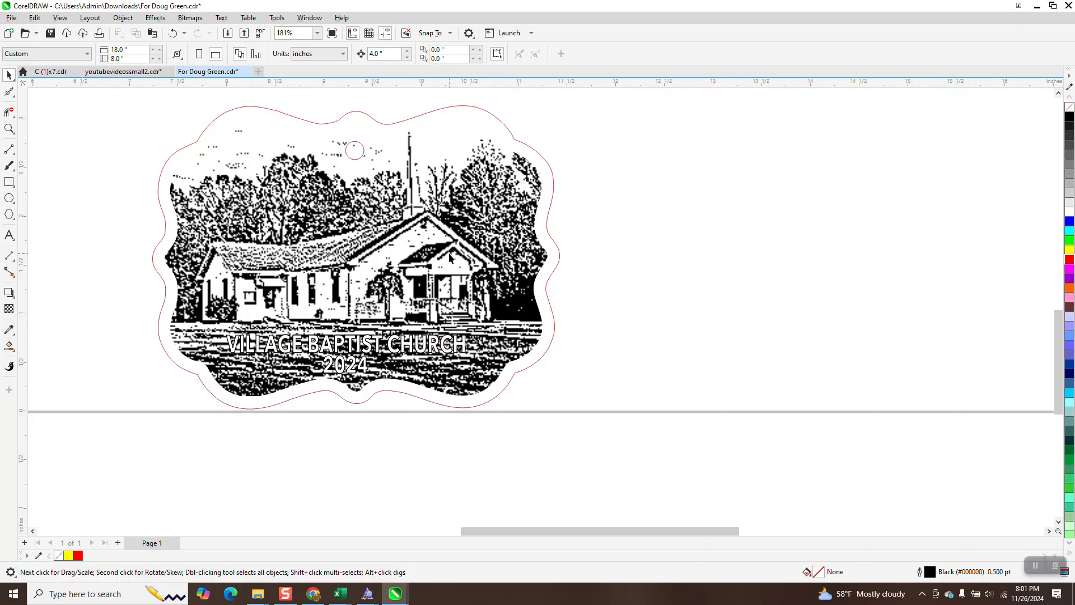
{"action": "scroll", "coordinate": [450, 258], "scroll_direction": "down", "scroll_amount": 4}
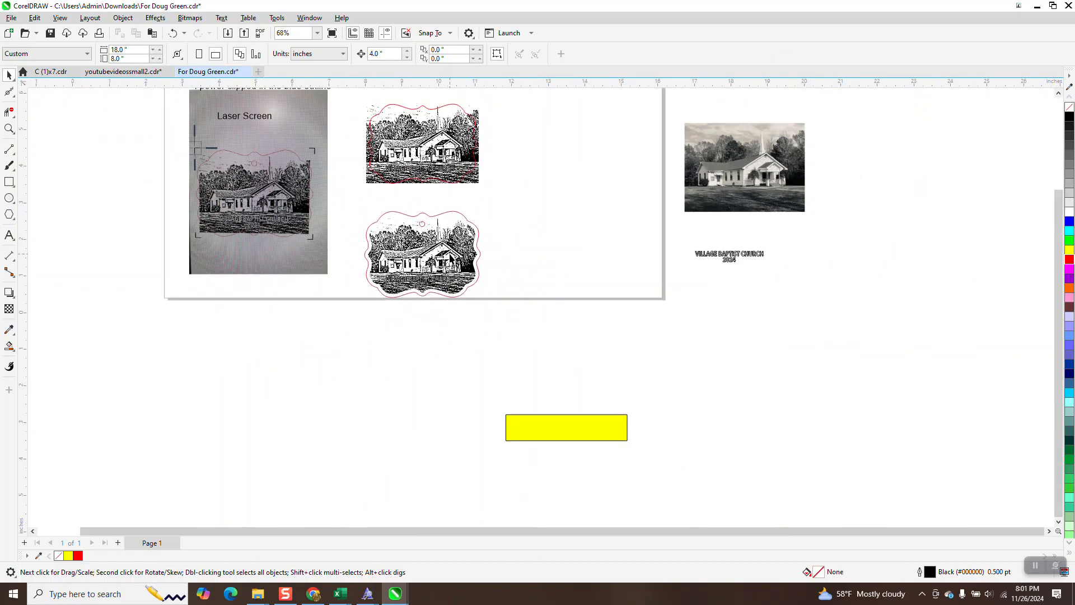
{"action": "scroll", "coordinate": [450, 257], "scroll_direction": "down", "scroll_amount": 1}
{"action": "left_click", "coordinate": [548, 392]}
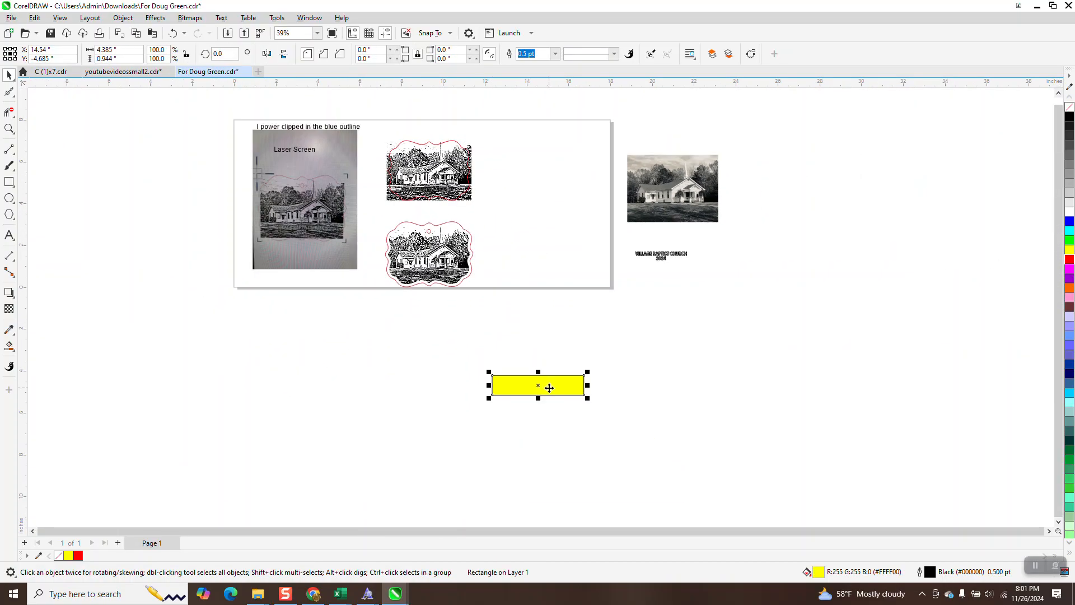
{"action": "key", "text": "Delete"}
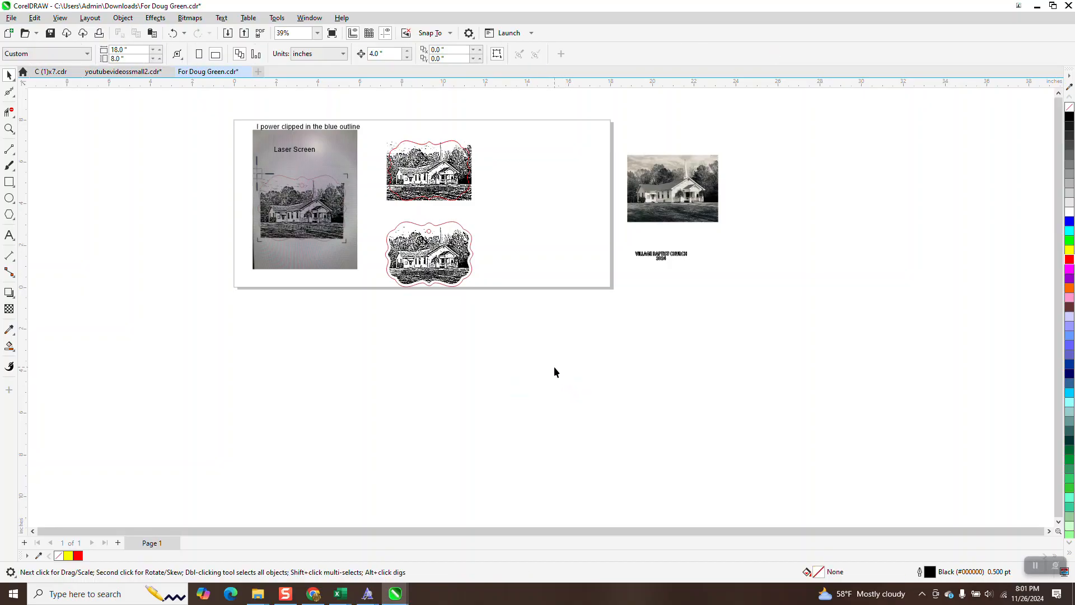
Examine the cut-out "VILLAGE BAPTIST CHURCH 2024" lettering and the lower contour edge of the church image up close
{"action": "left_click", "coordinate": [9, 128]}
{"action": "left_click_drag", "start_coordinate": [387, 224], "coordinate": [473, 298]}
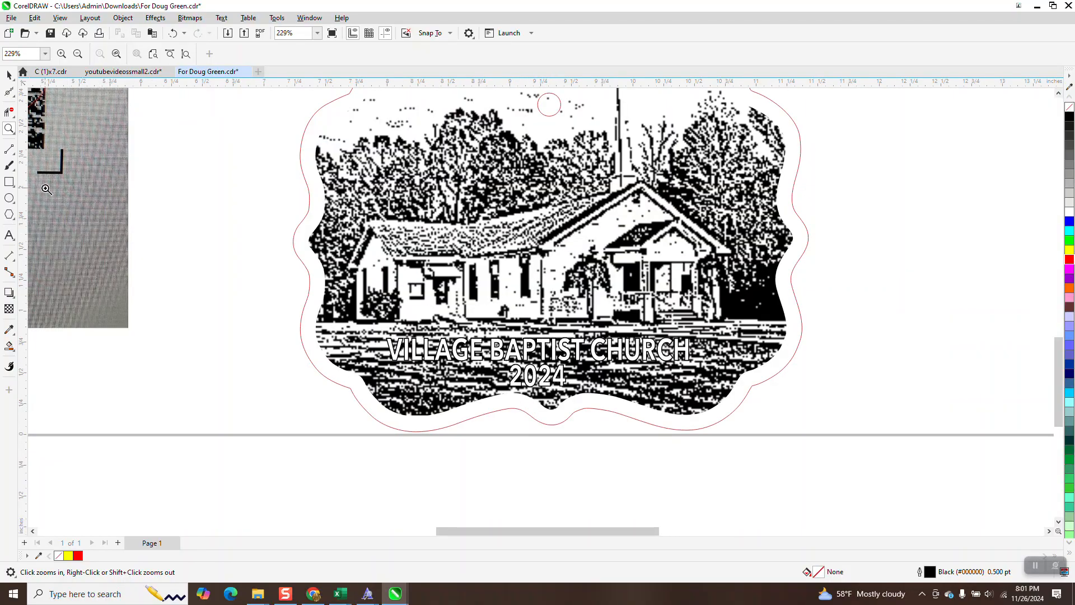
{"action": "left_click_drag", "start_coordinate": [431, 331], "coordinate": [653, 454]}
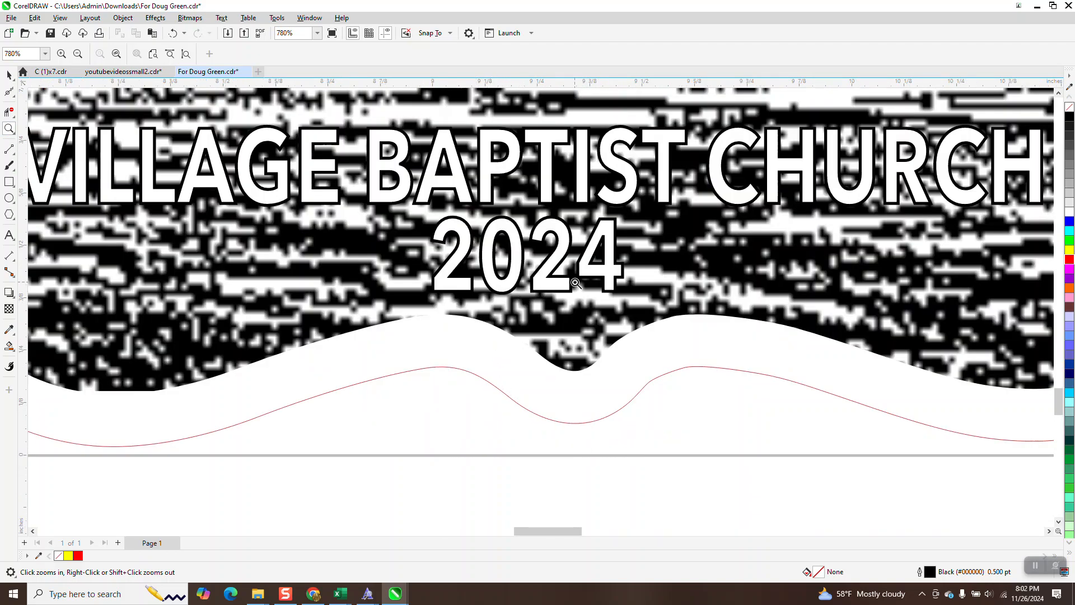
{"action": "scroll", "coordinate": [575, 283], "scroll_direction": "down", "scroll_amount": 3}
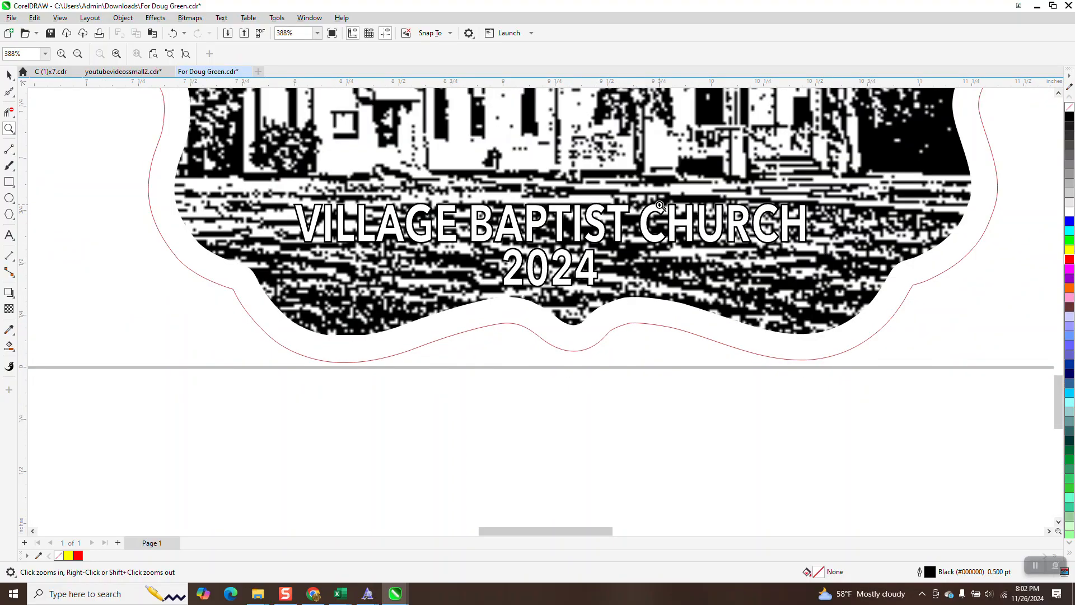
{"action": "scroll", "coordinate": [660, 206], "scroll_direction": "down", "scroll_amount": 4}
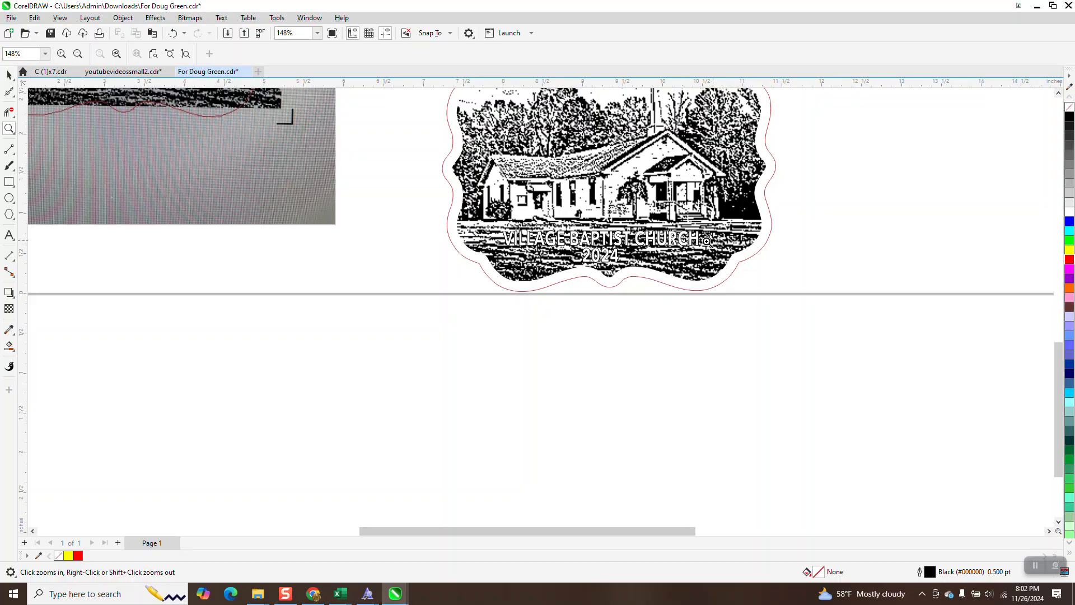
{"action": "scroll", "coordinate": [741, 252], "scroll_direction": "down", "scroll_amount": 4}
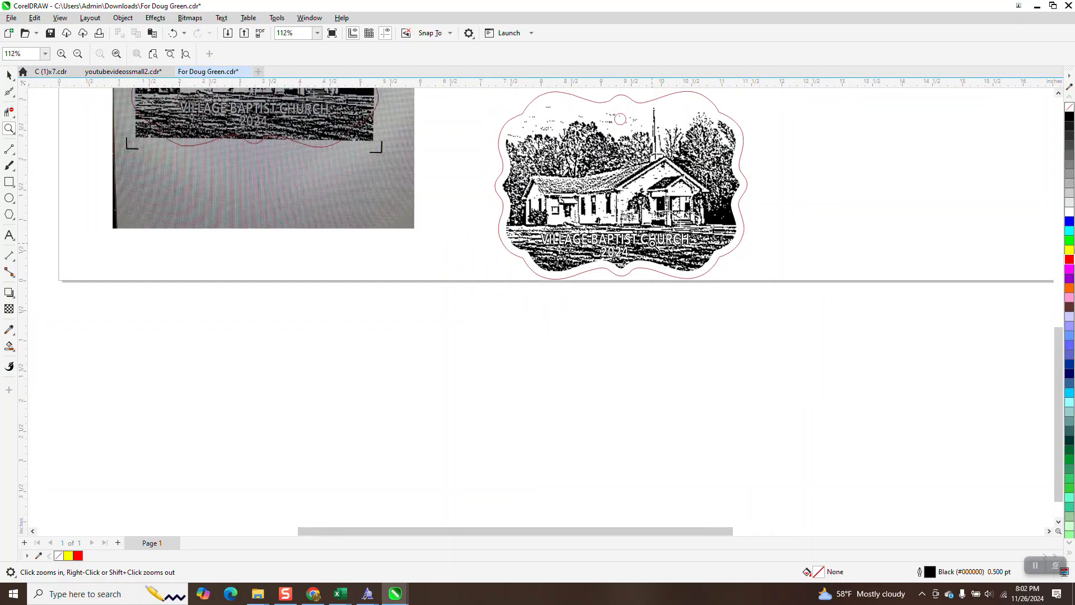
Compare the detail of the original grayscale church photo beside the page with the black-and-white contour-shaped image
{"action": "scroll", "coordinate": [639, 260], "scroll_direction": "down", "scroll_amount": 1}
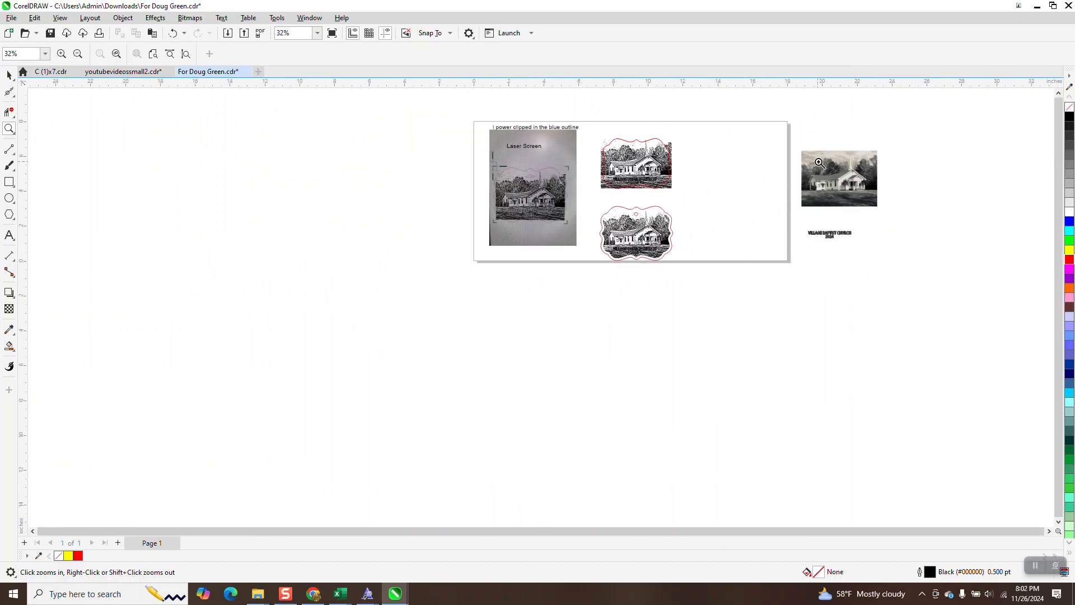
{"action": "left_click_drag", "start_coordinate": [827, 152], "coordinate": [872, 204]}
{"action": "left_click_drag", "start_coordinate": [498, 212], "coordinate": [626, 276]}
{"action": "scroll", "coordinate": [643, 279], "scroll_direction": "down", "scroll_amount": 6}
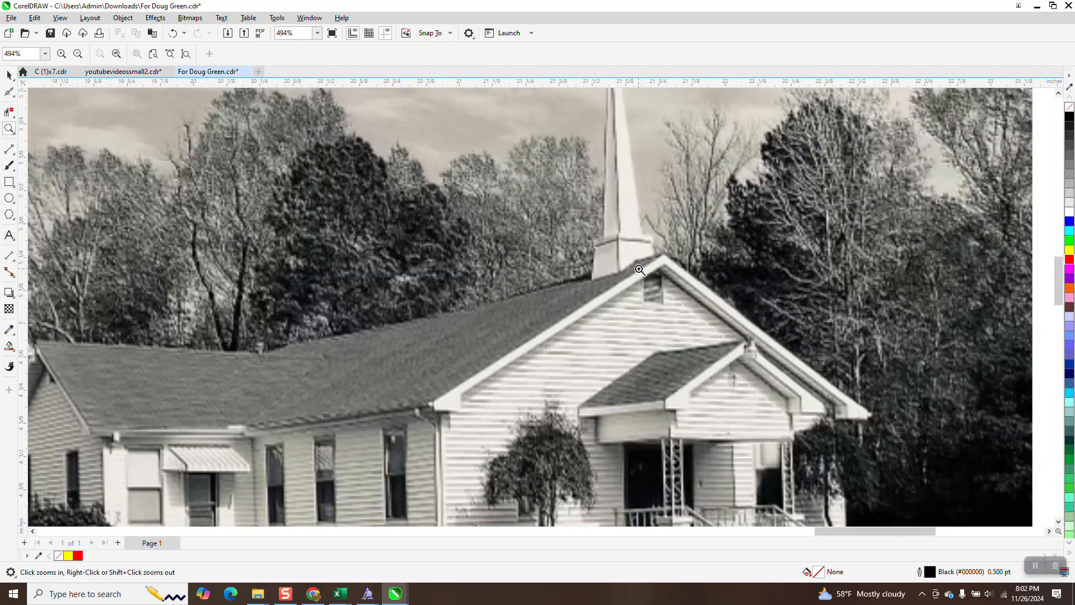
{"action": "scroll", "coordinate": [638, 268], "scroll_direction": "down", "scroll_amount": 1}
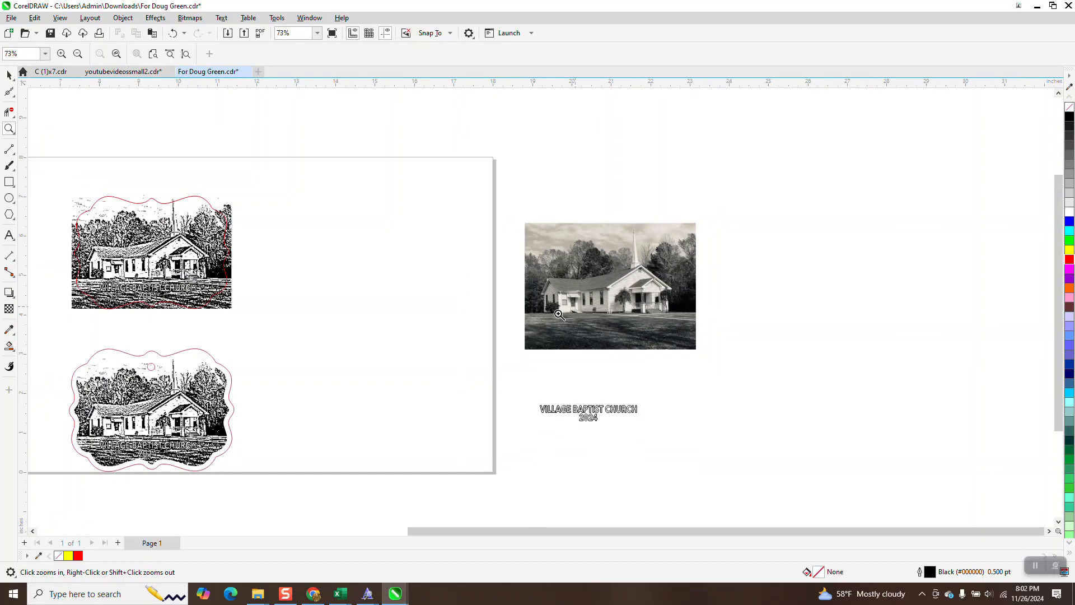
{"action": "scroll", "coordinate": [224, 436], "scroll_direction": "up", "scroll_amount": 4}
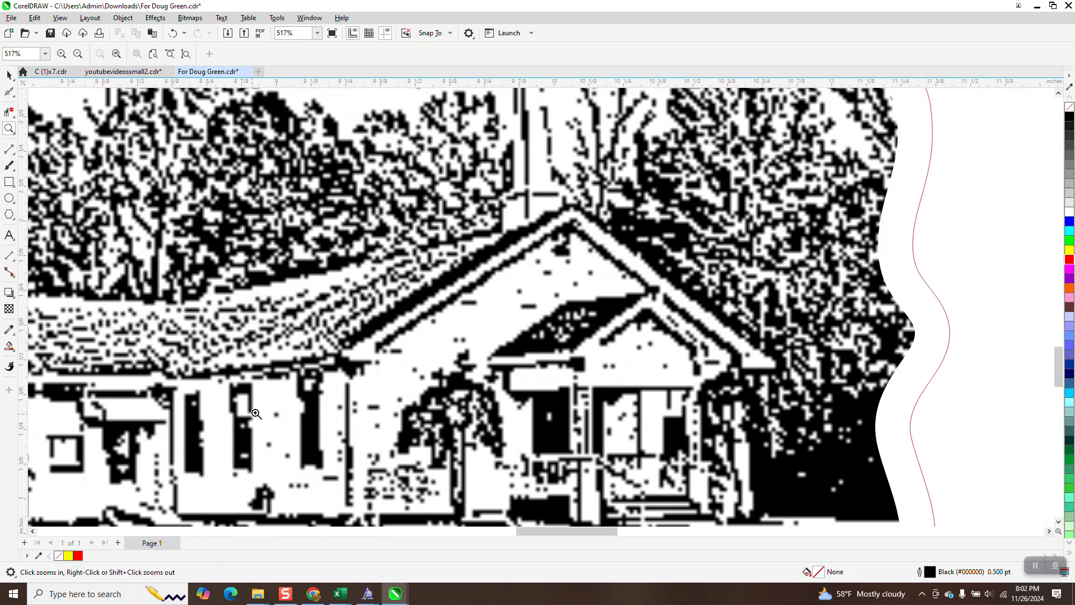
{"action": "scroll", "coordinate": [348, 342], "scroll_direction": "down", "scroll_amount": 1}
{"action": "scroll", "coordinate": [404, 278], "scroll_direction": "down", "scroll_amount": 2}
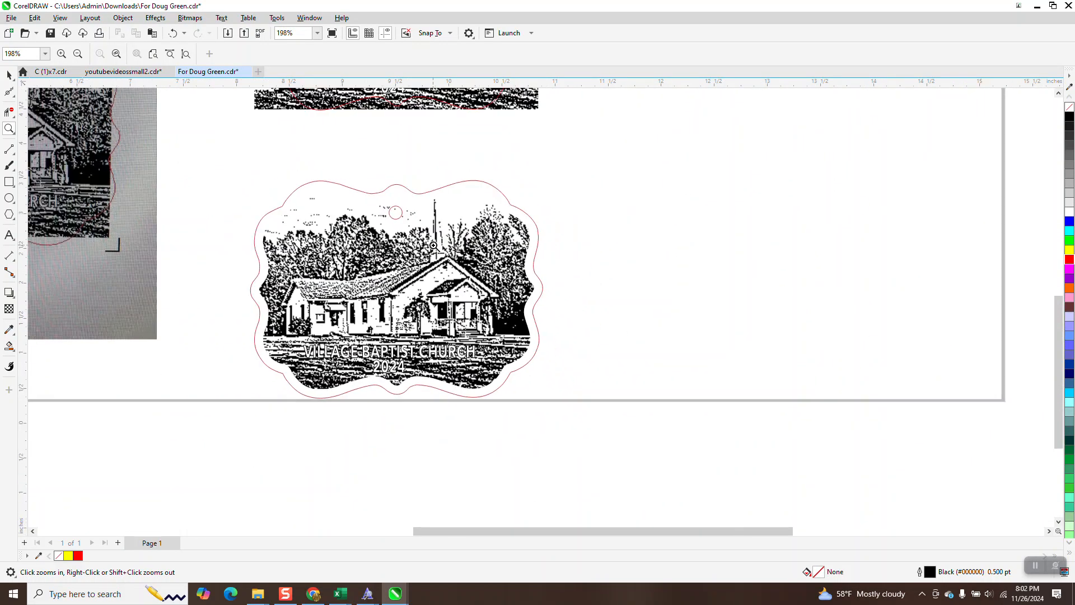